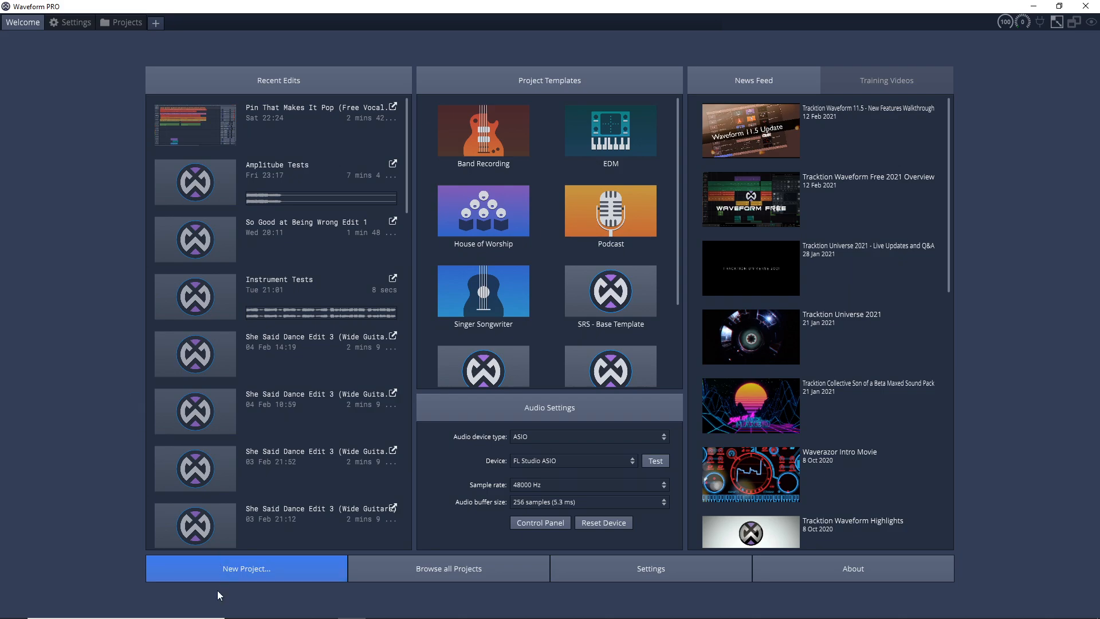
Examine the welcome page's lists, training videos and news feed, and look through the full project browser before returning to the welcome page
{"action": "scroll", "coordinate": [273, 307], "scroll_direction": "down", "scroll_amount": 2}
{"action": "scroll", "coordinate": [289, 255], "scroll_direction": "up", "scroll_amount": 2}
{"action": "scroll", "coordinate": [583, 263], "scroll_direction": "down", "scroll_amount": 2}
{"action": "scroll", "coordinate": [567, 274], "scroll_direction": "up", "scroll_amount": 2}
{"action": "scroll", "coordinate": [562, 257], "scroll_direction": "down", "scroll_amount": 2}
{"action": "scroll", "coordinate": [554, 264], "scroll_direction": "up", "scroll_amount": 2}
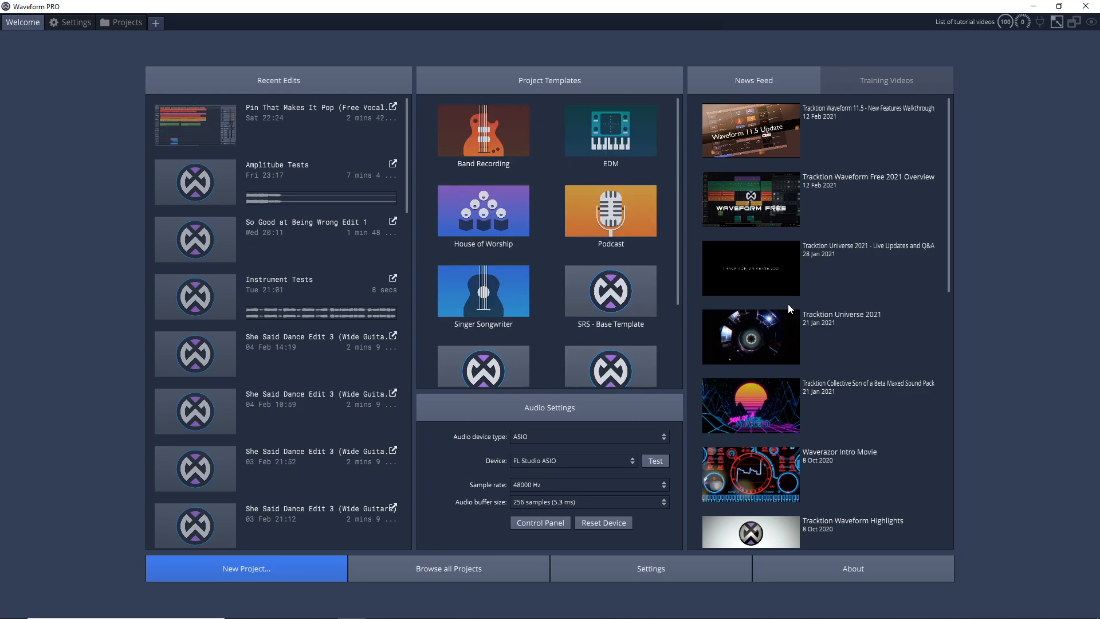
{"action": "left_click", "coordinate": [870, 87]}
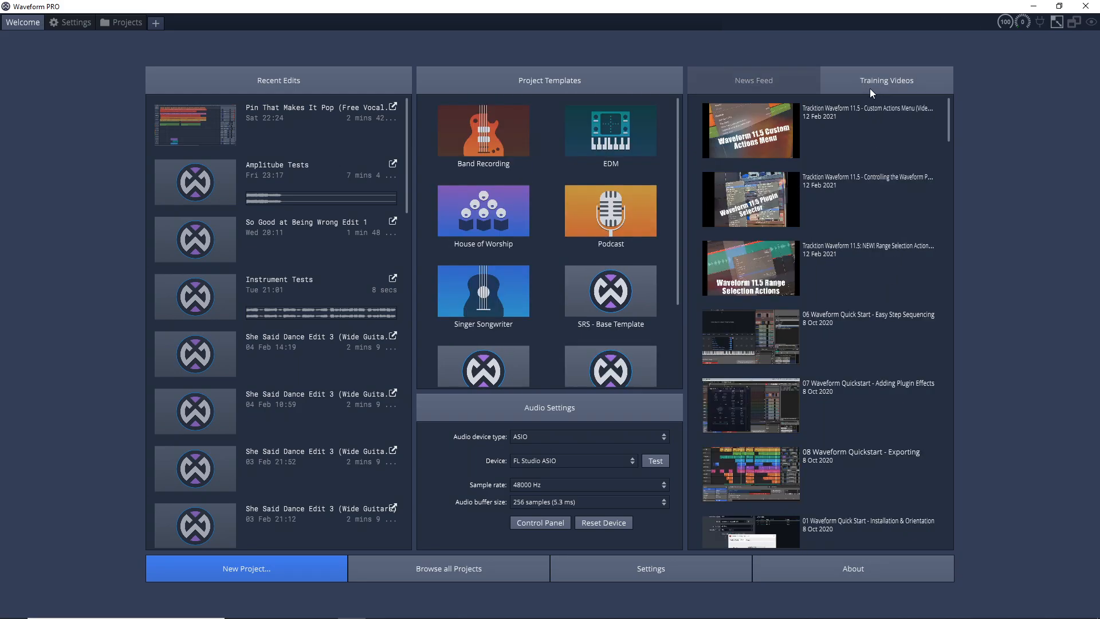
{"action": "left_click", "coordinate": [765, 87]}
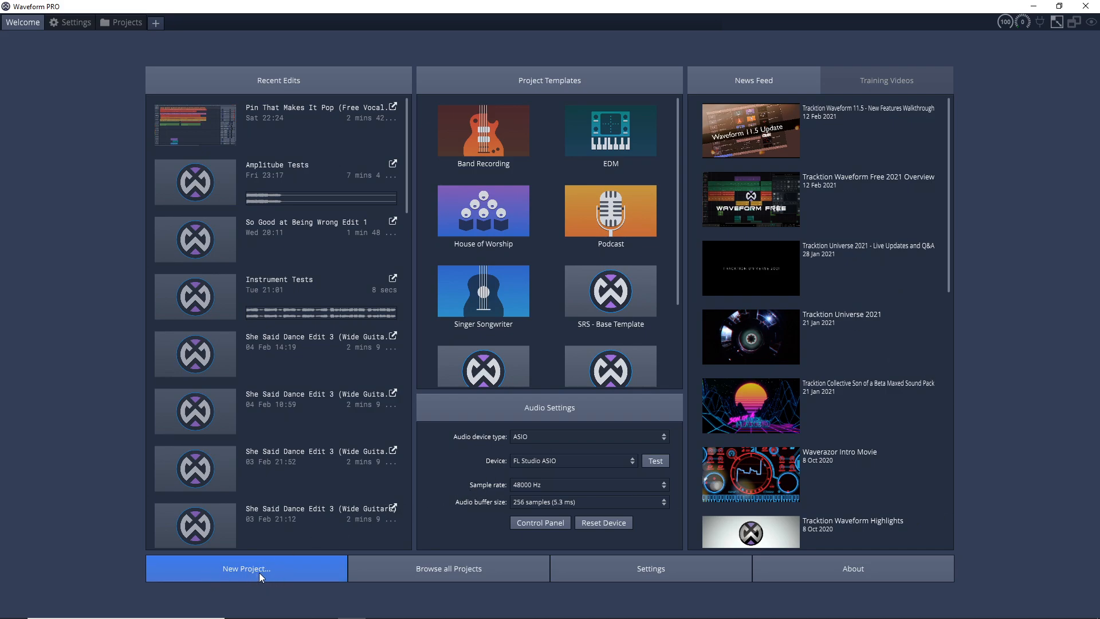
{"action": "left_click", "coordinate": [515, 574]}
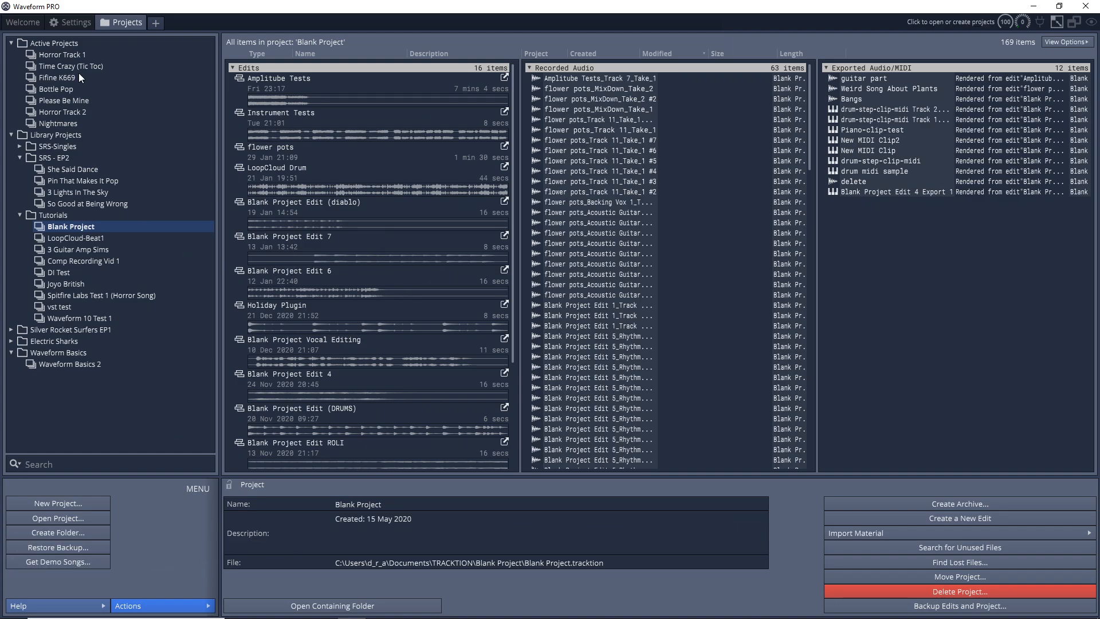
{"action": "left_click", "coordinate": [23, 22]}
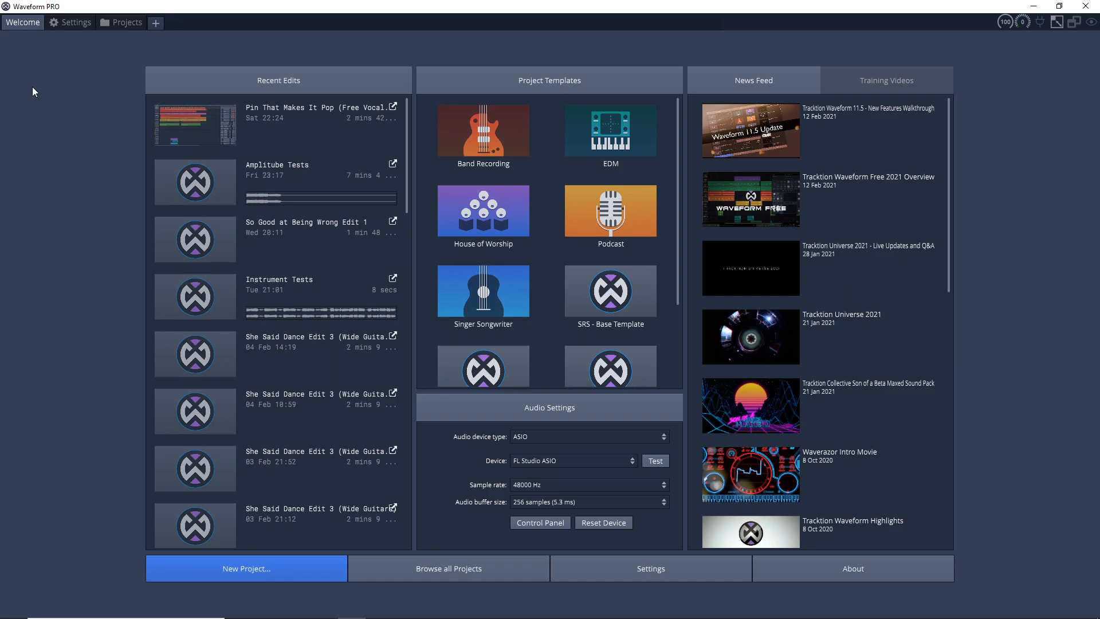
Set the general startup preference so that launching goes to the Projects tab, and go to the projects page
{"action": "left_click", "coordinate": [76, 22]}
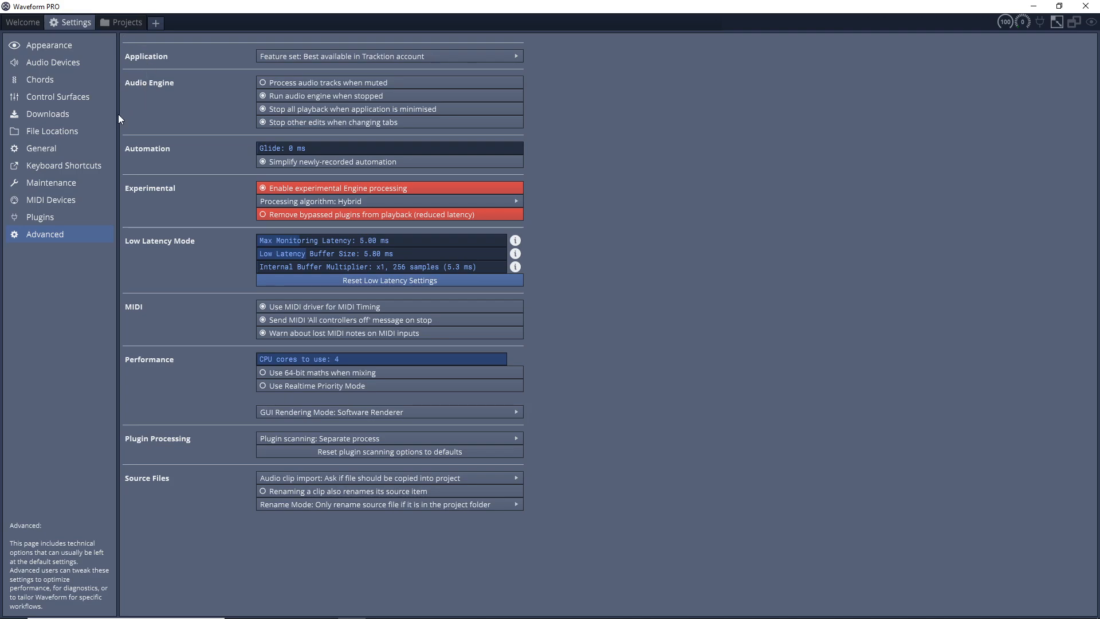
{"action": "left_click", "coordinate": [46, 149]}
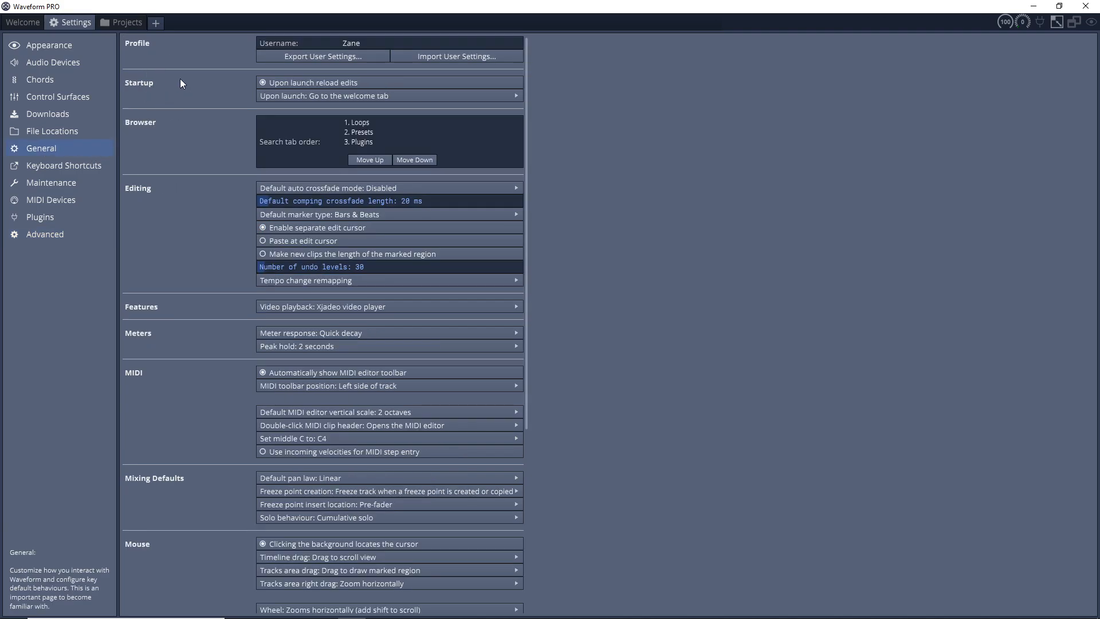
{"action": "left_click", "coordinate": [513, 96]}
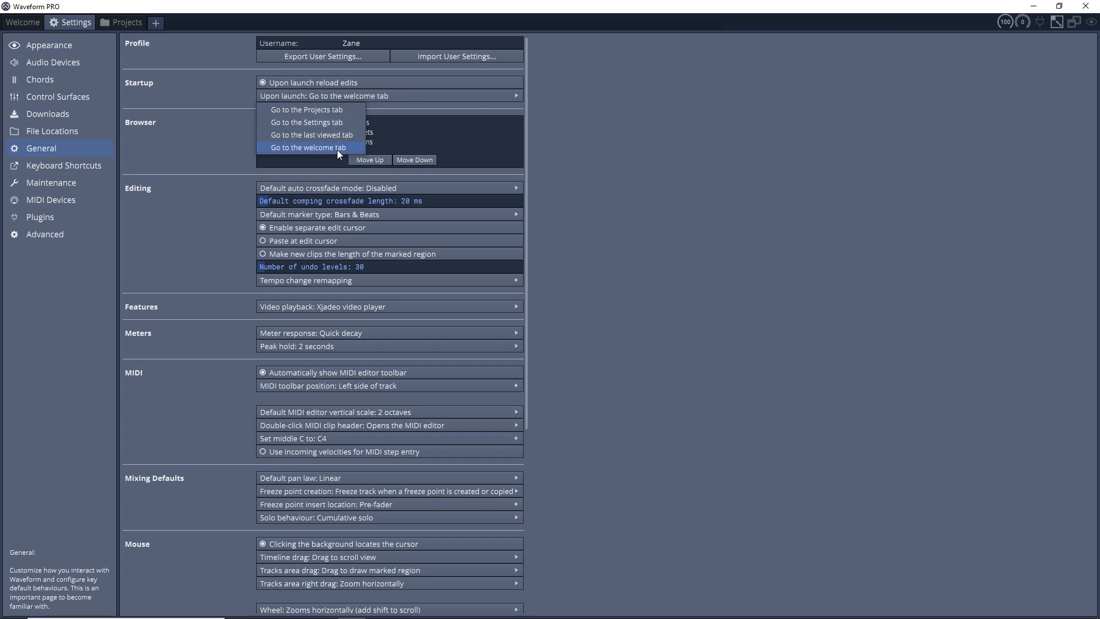
{"action": "left_click", "coordinate": [330, 111]}
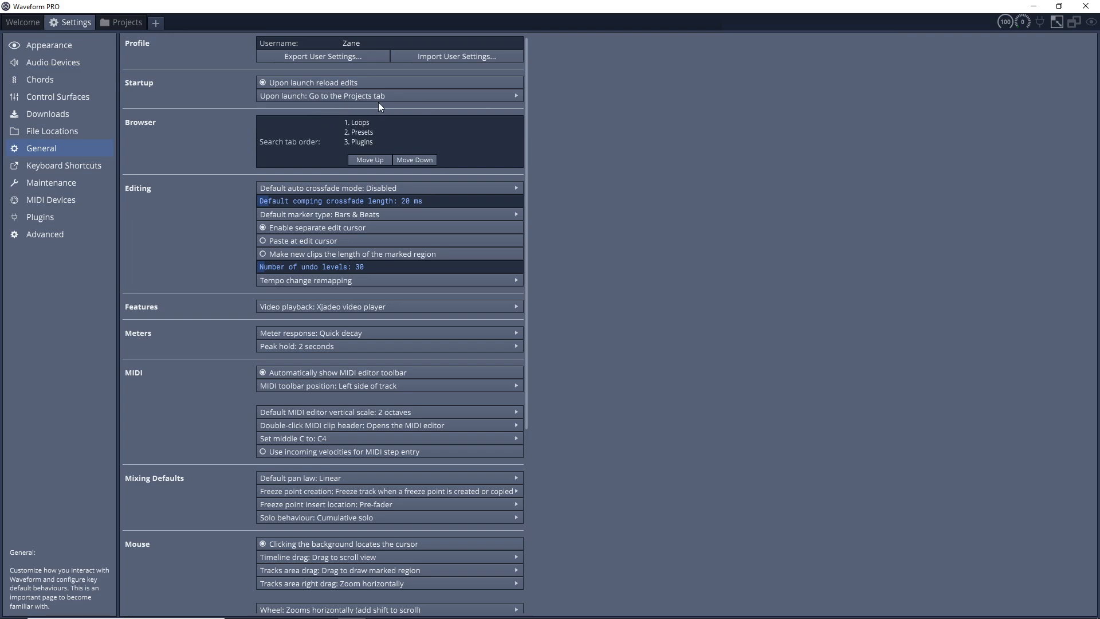
{"action": "left_click", "coordinate": [125, 26]}
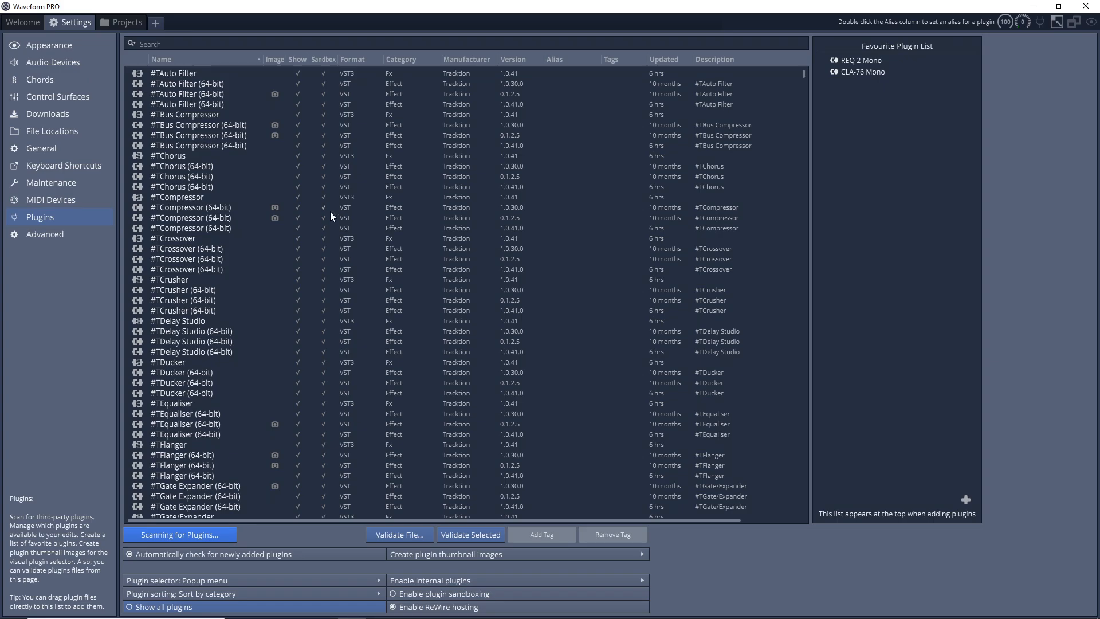
Find Abbey Road Plates Stereo in the plugin list and add it to the favourite plugins
{"action": "scroll", "coordinate": [281, 375], "scroll_direction": "down", "scroll_amount": 20}
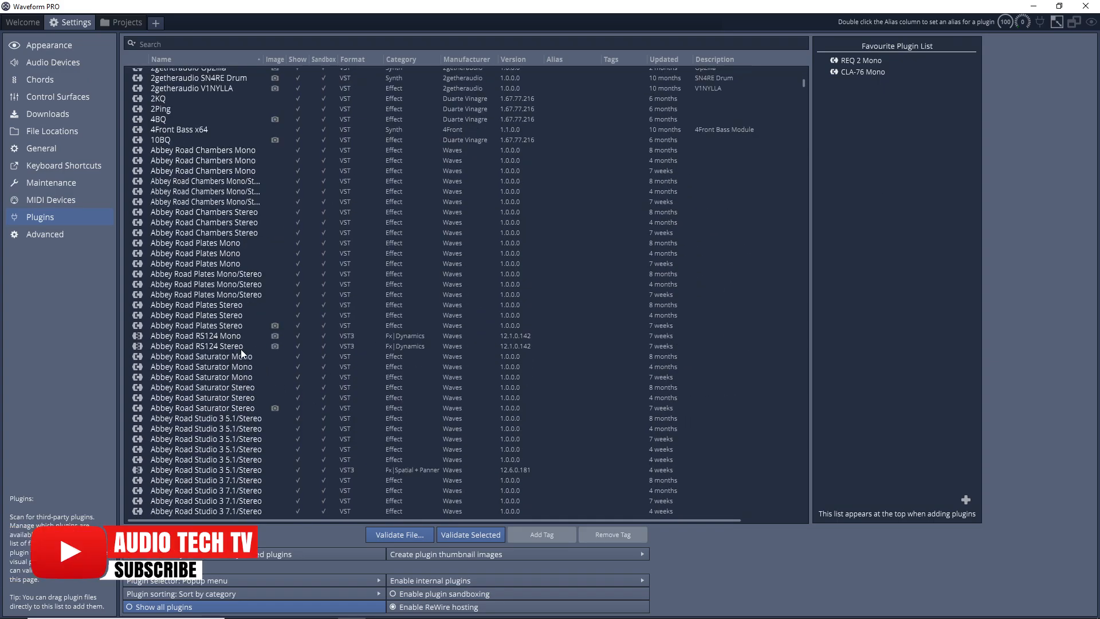
{"action": "scroll", "coordinate": [239, 349], "scroll_direction": "down", "scroll_amount": 6}
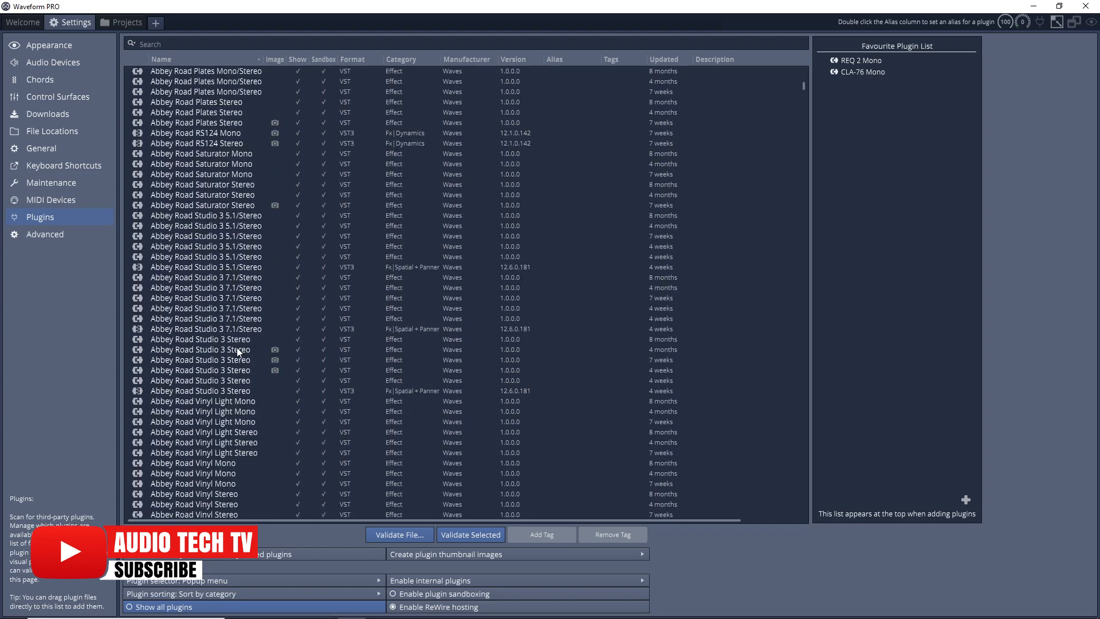
{"action": "scroll", "coordinate": [233, 298], "scroll_direction": "up", "scroll_amount": 1}
{"action": "left_click_drag", "start_coordinate": [188, 136], "coordinate": [871, 134]}
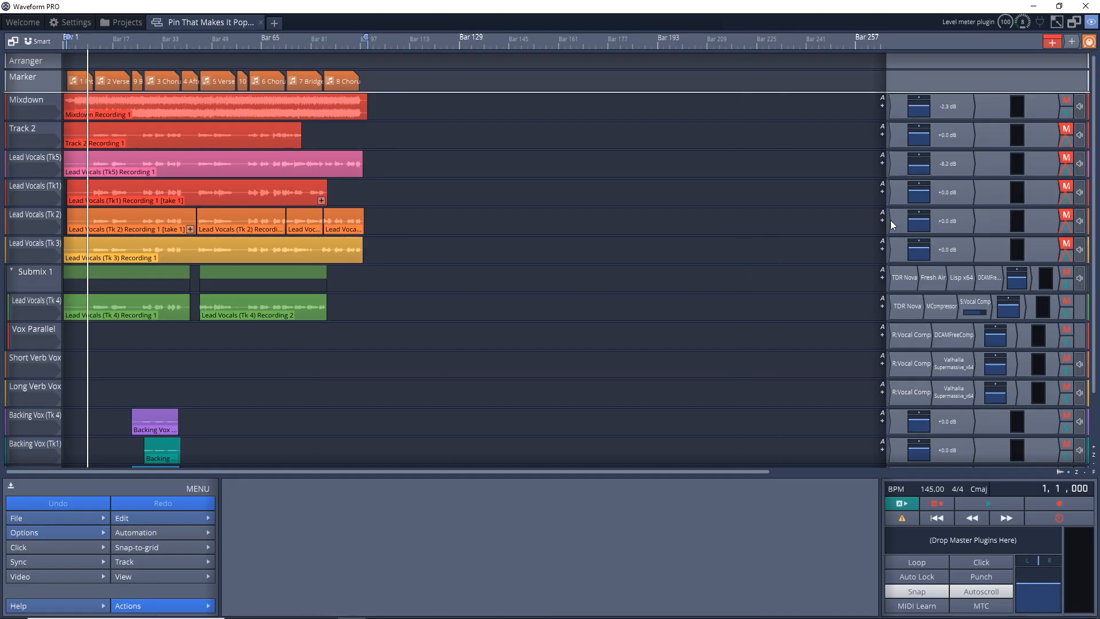
Browse the plugin categories and favourites for the Lead Vocals (Tk1) track and try adding REQ 2 Mono before its volume plugin
{"action": "right_click", "coordinate": [901, 201]}
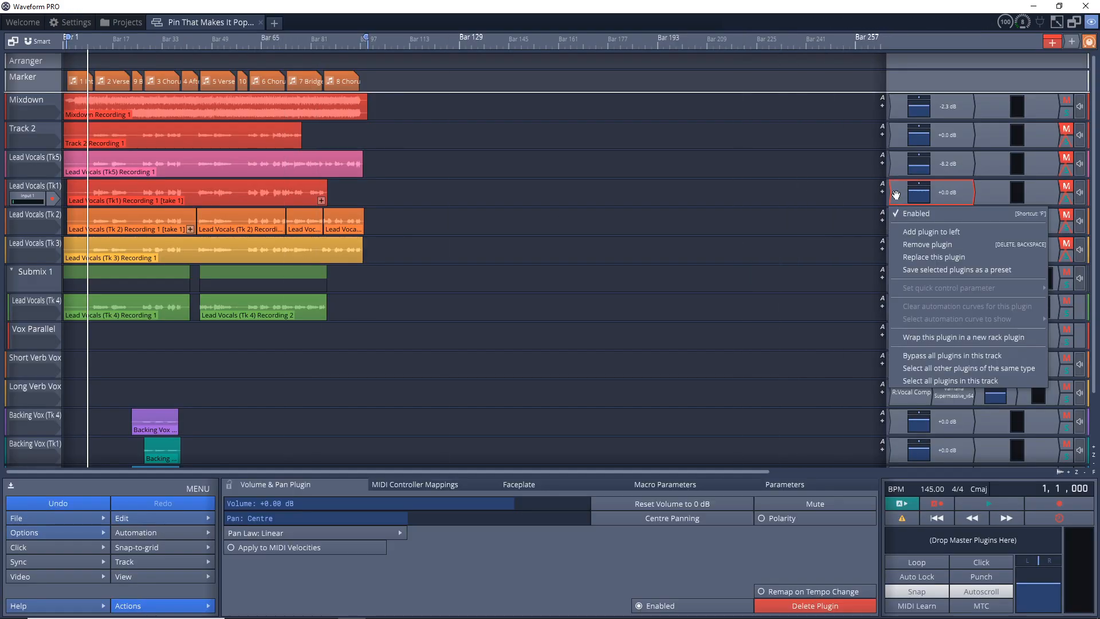
{"action": "left_click", "coordinate": [936, 236]}
{"action": "mouse_move", "coordinate": [852, 202]}
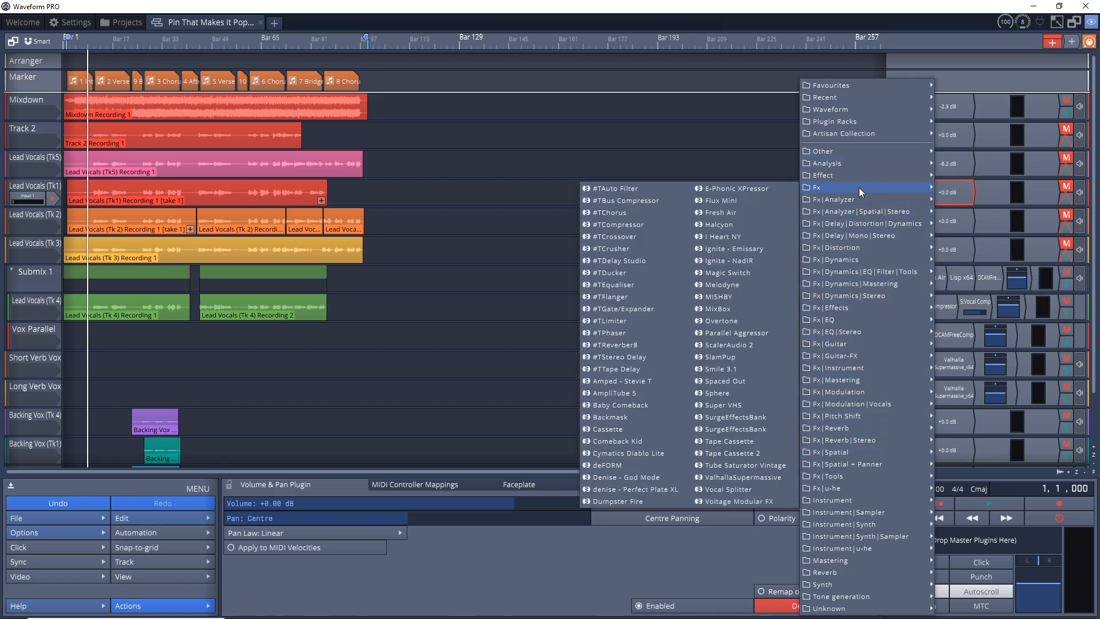
{"action": "mouse_move", "coordinate": [845, 277]}
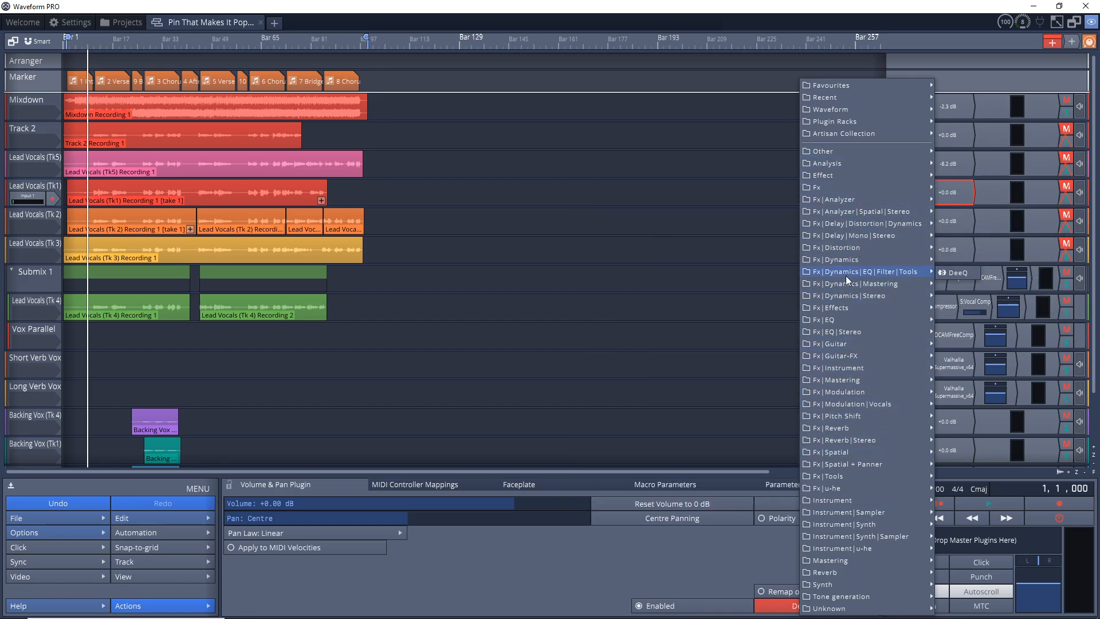
{"action": "mouse_move", "coordinate": [831, 87]}
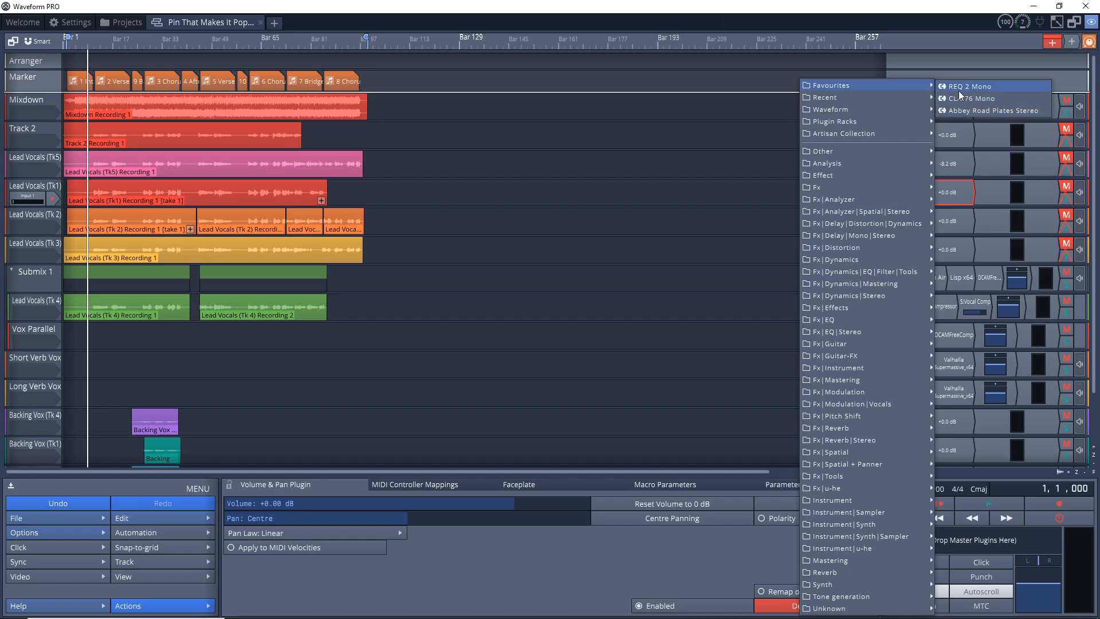
{"action": "left_click", "coordinate": [945, 62]}
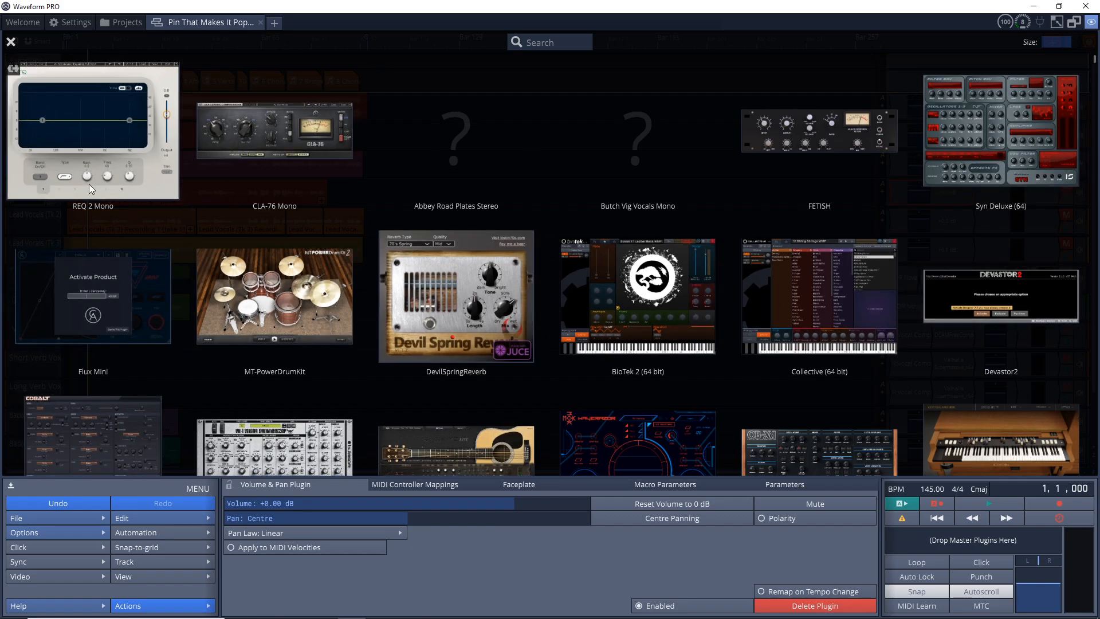
{"action": "left_click_drag", "start_coordinate": [79, 180], "coordinate": [900, 196]}
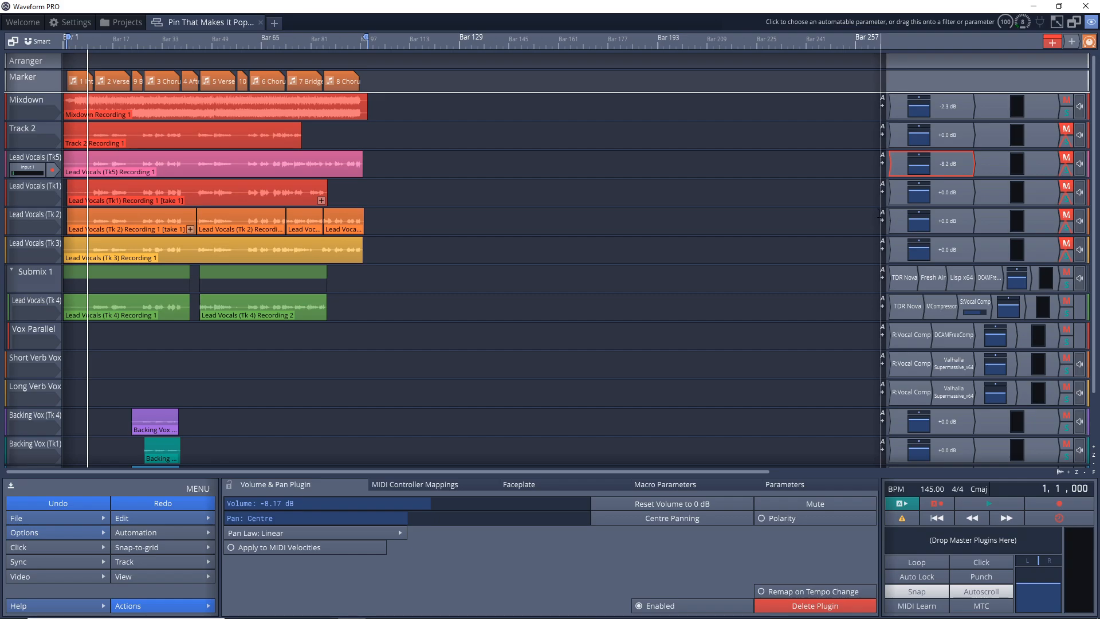
Inspect the manufacturer-sorted list of plugins available for insertion before the volume plugin on the Lead Vocals (Tk5) track
{"action": "right_click", "coordinate": [901, 165]}
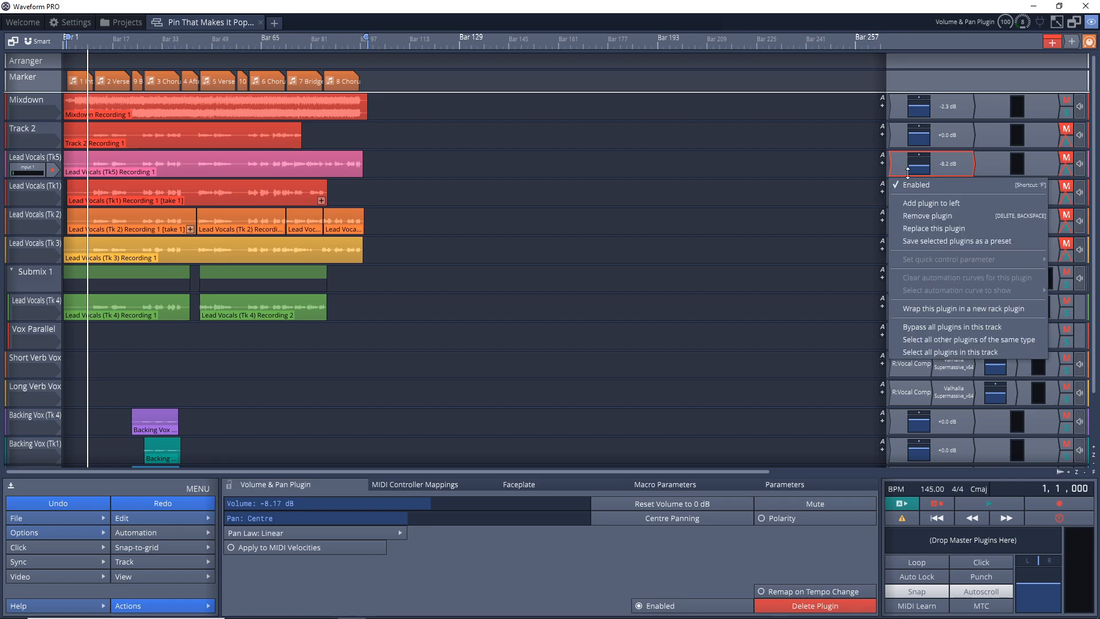
{"action": "left_click", "coordinate": [921, 205]}
{"action": "mouse_move", "coordinate": [558, 250]}
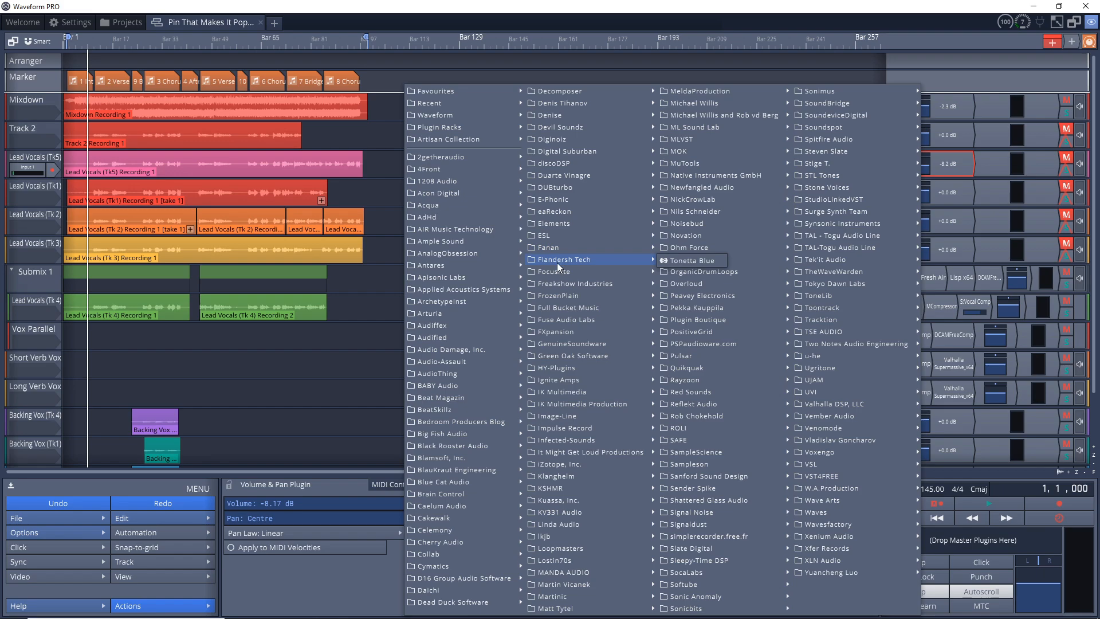
{"action": "left_click", "coordinate": [59, 23]}
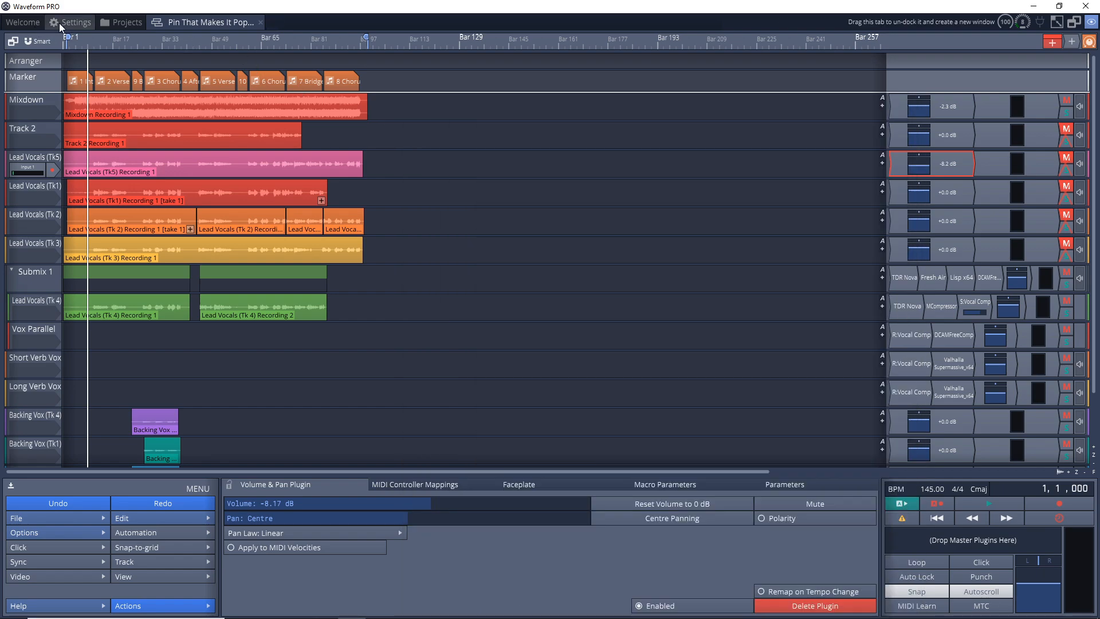
Change the plugin sorting setting to Sort by disk location
{"action": "left_click", "coordinate": [60, 22]}
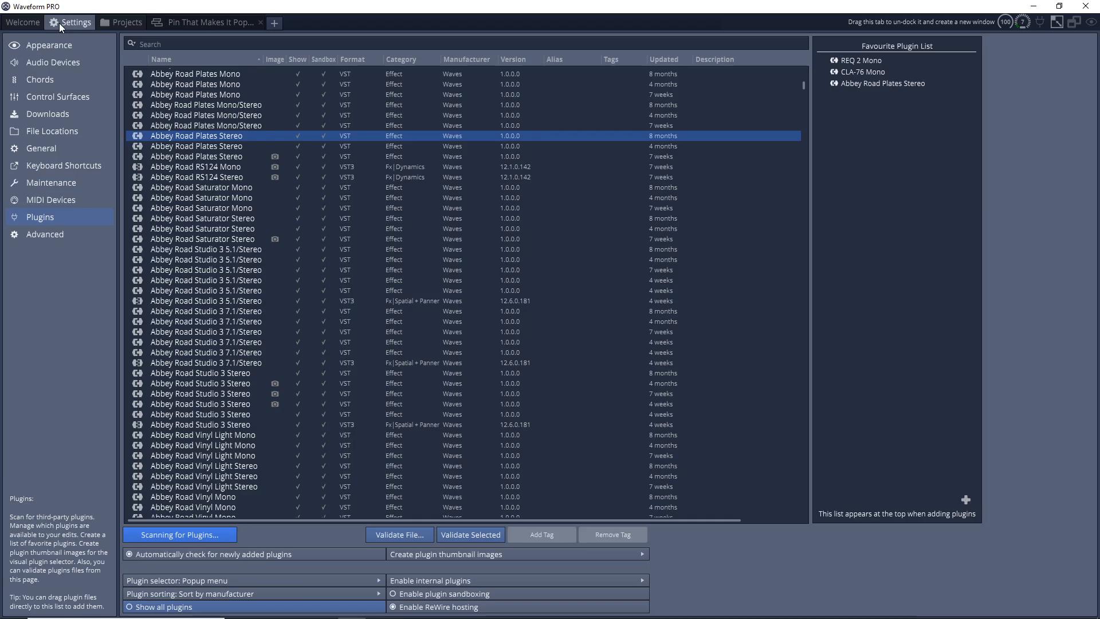
{"action": "left_click", "coordinate": [205, 592]}
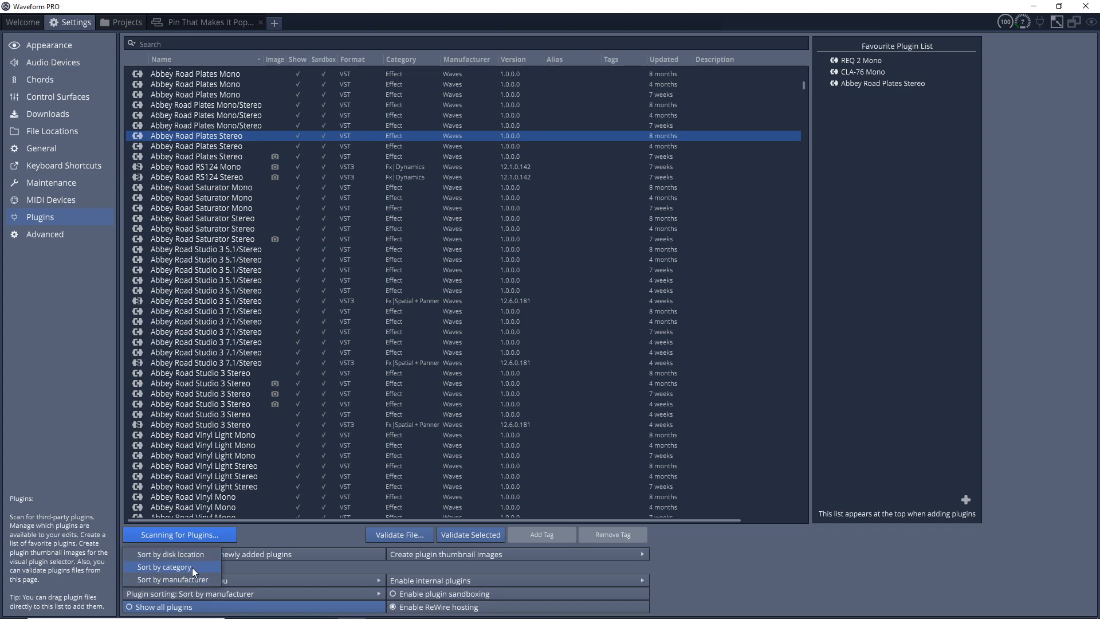
{"action": "left_click", "coordinate": [177, 555]}
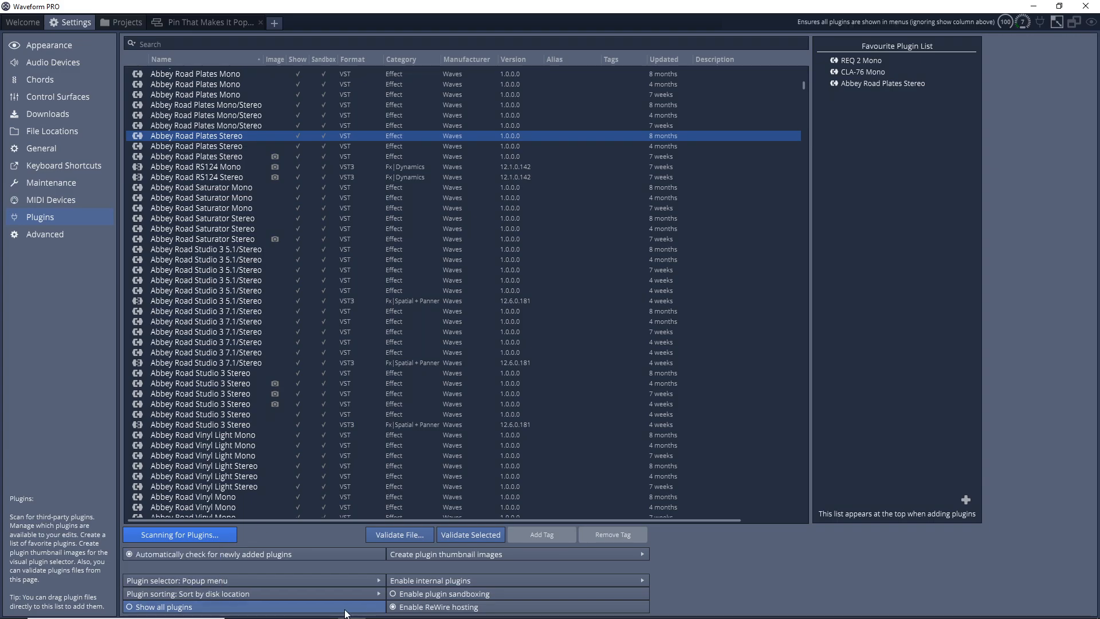
Inspect the plugin folders and favourites offered for the Lead Vocals (Tk5) track in the Pin That Makes It Pop edit, without adding a plugin
{"action": "left_click", "coordinate": [194, 20]}
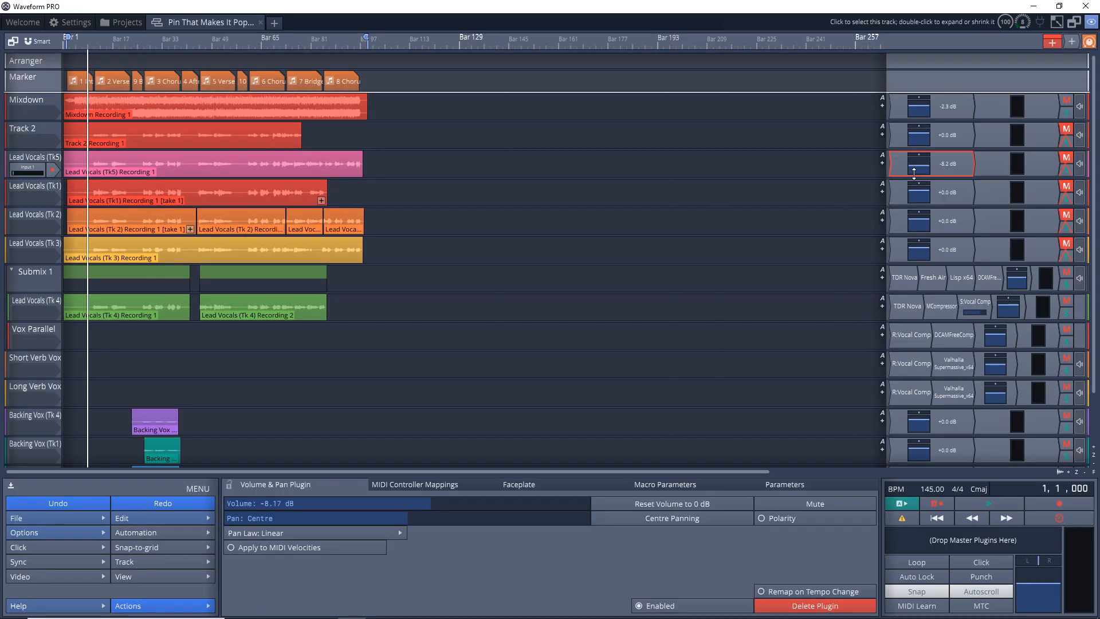
{"action": "right_click", "coordinate": [895, 170]}
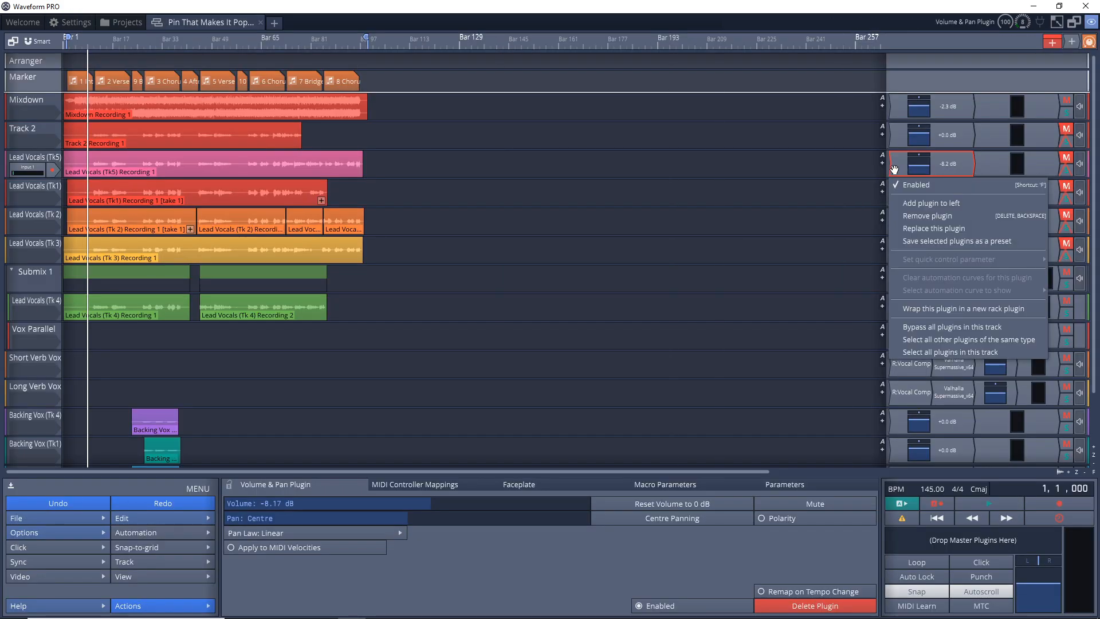
{"action": "left_click", "coordinate": [953, 201]}
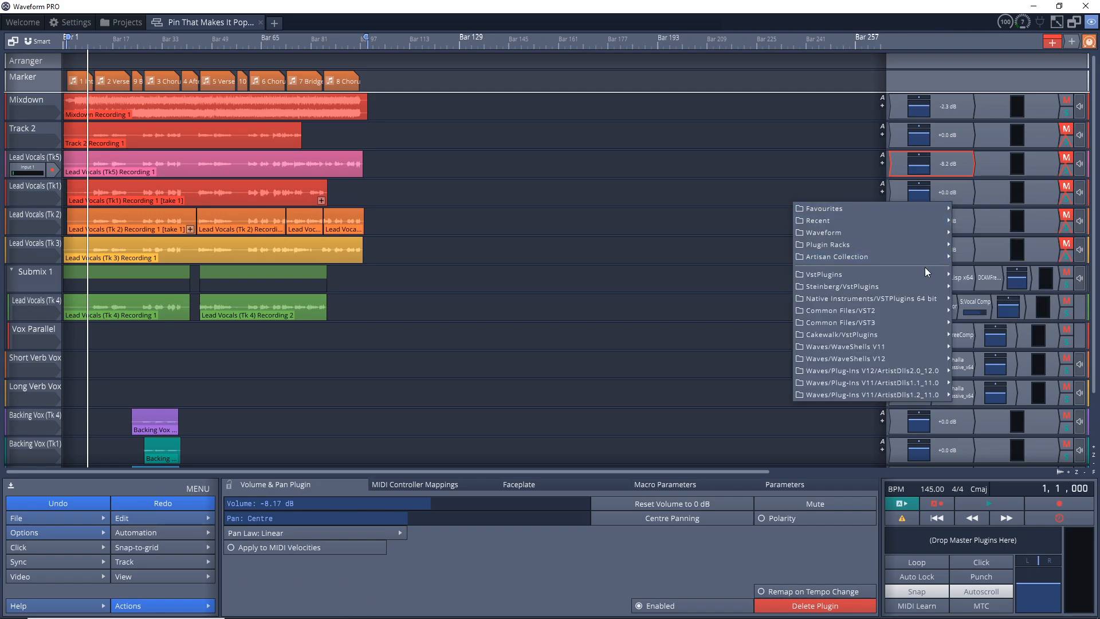
{"action": "mouse_move", "coordinate": [893, 322]}
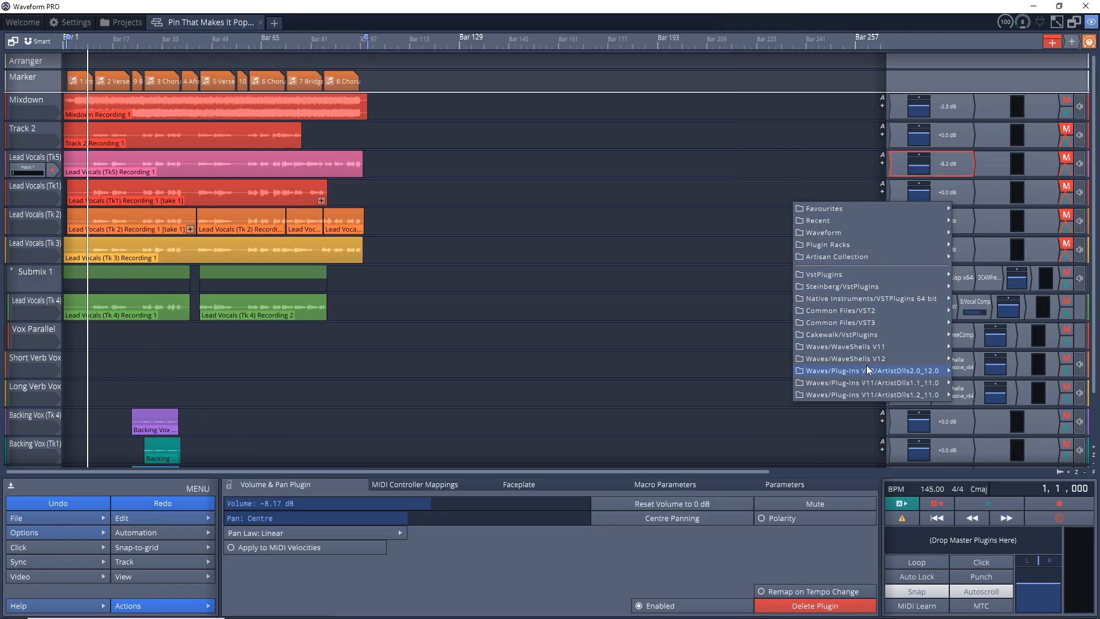
{"action": "mouse_move", "coordinate": [866, 367]}
{"action": "mouse_move", "coordinate": [858, 276]}
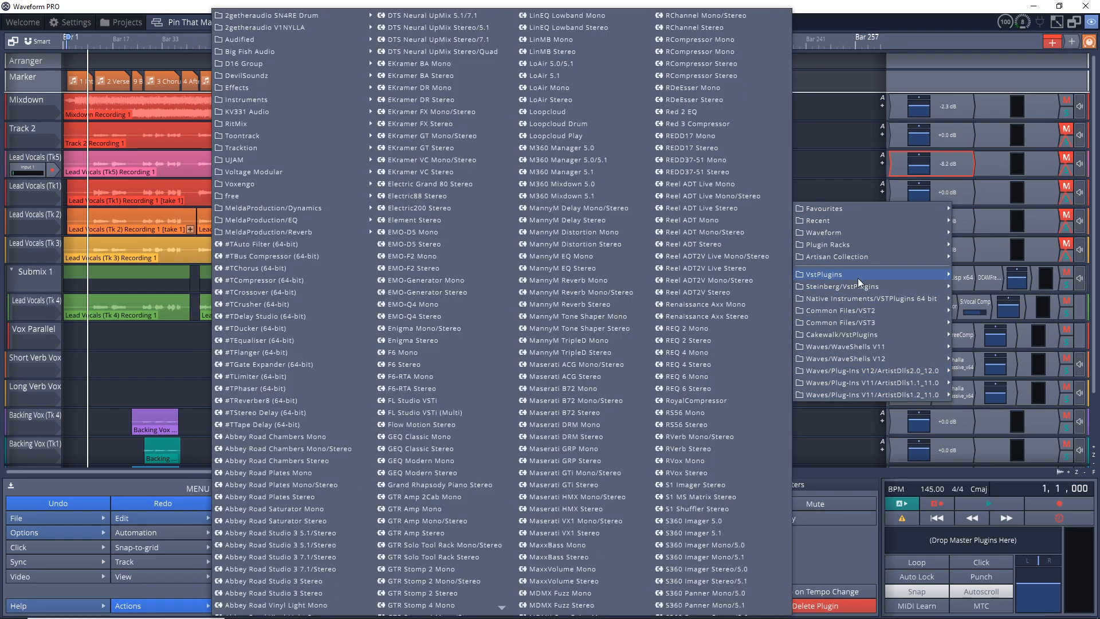
{"action": "mouse_move", "coordinate": [840, 213]}
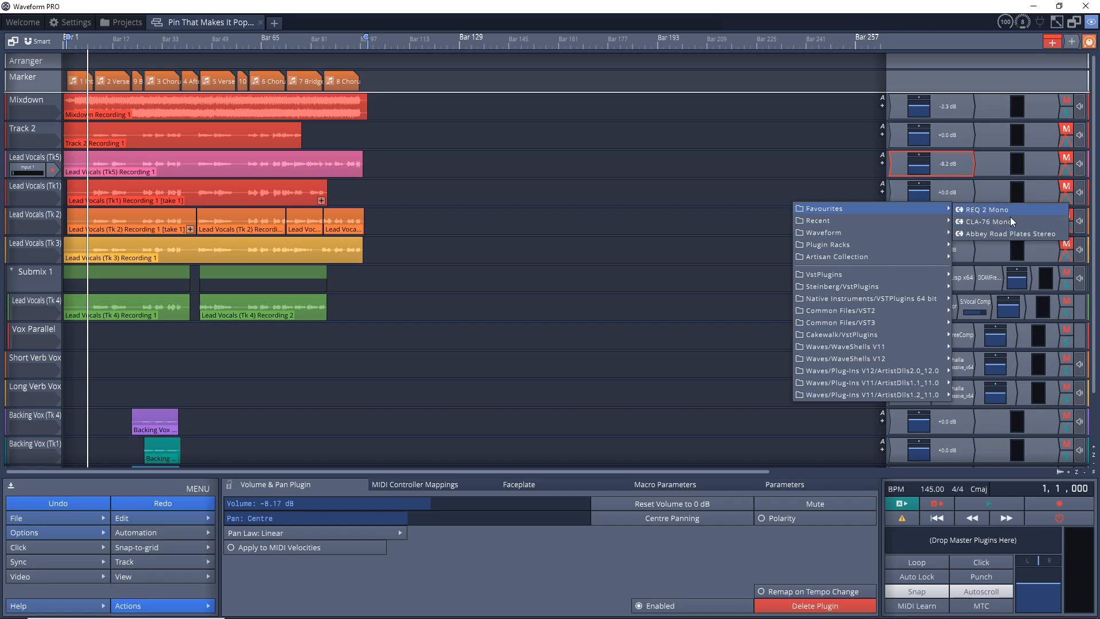
{"action": "left_click", "coordinate": [608, 267]}
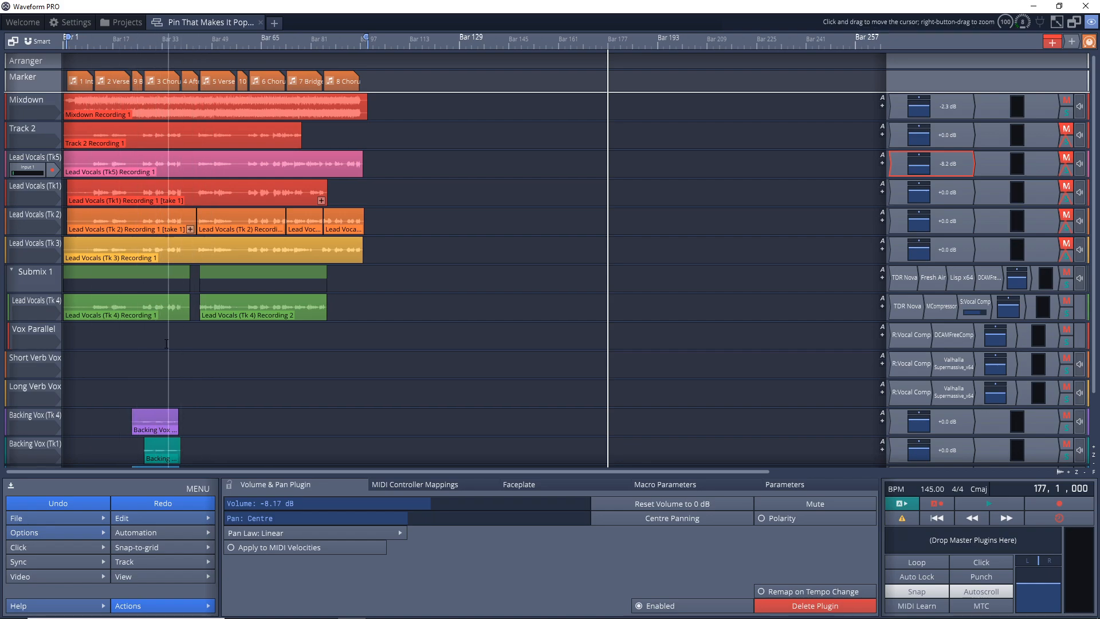
Insert a new one-bar MIDI clip at bar 41 on the Vox Parallel track
{"action": "right_click", "coordinate": [189, 341]}
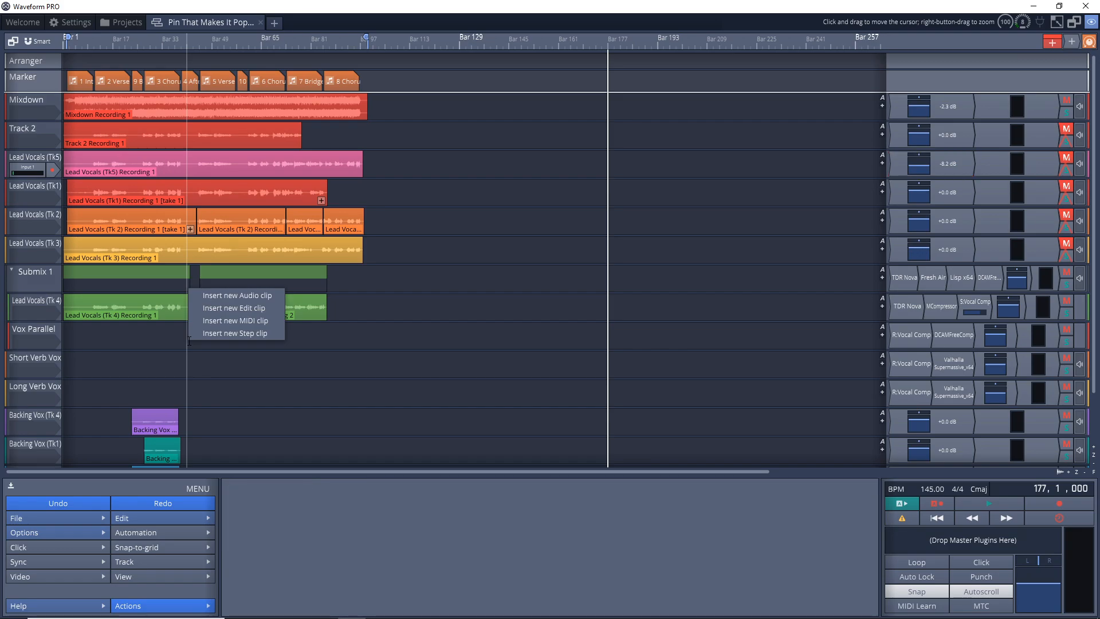
{"action": "left_click", "coordinate": [264, 324]}
{"action": "scroll", "coordinate": [185, 340], "scroll_direction": "up", "scroll_amount": 2}
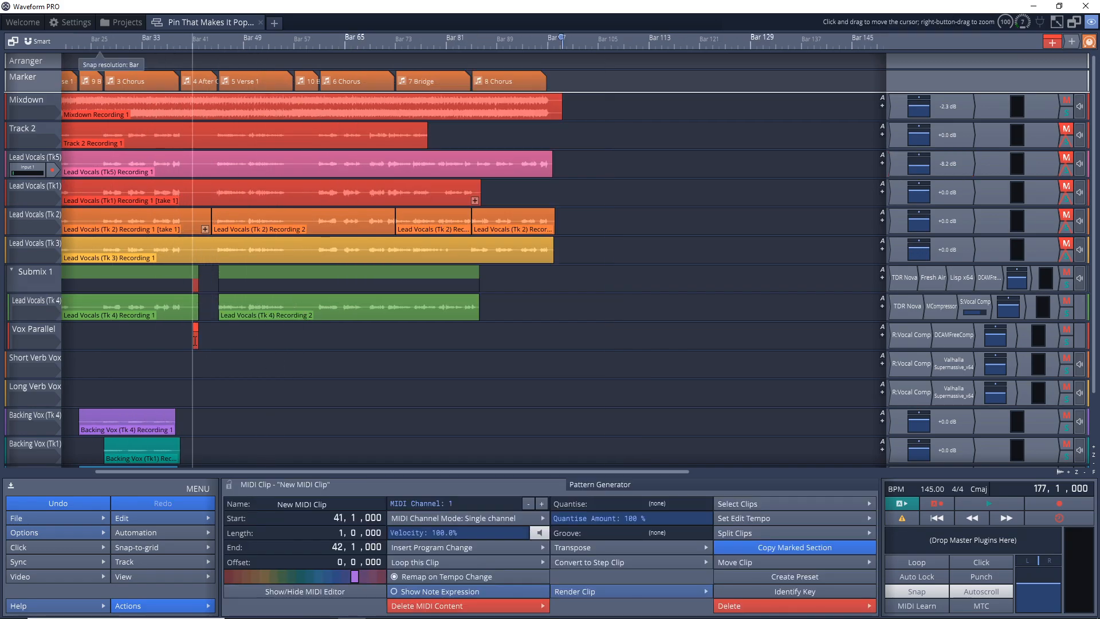
{"action": "scroll", "coordinate": [185, 339], "scroll_direction": "up", "scroll_amount": 5}
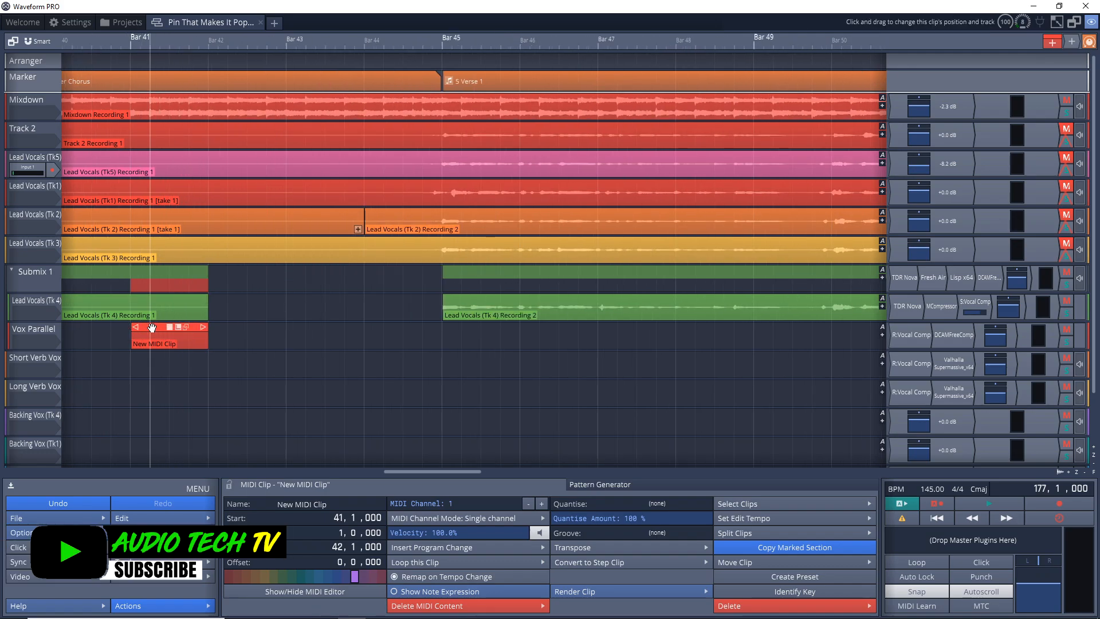
Replace the MIDI clip at bar 41 on Vox Parallel with a one-bar MIDI clip starting at 41, 3, 480, and delete that clip too
{"action": "key", "text": "Delete"}
{"action": "left_click_drag", "start_coordinate": [1053, 43], "coordinate": [180, 344]}
{"action": "left_click", "coordinate": [252, 329]}
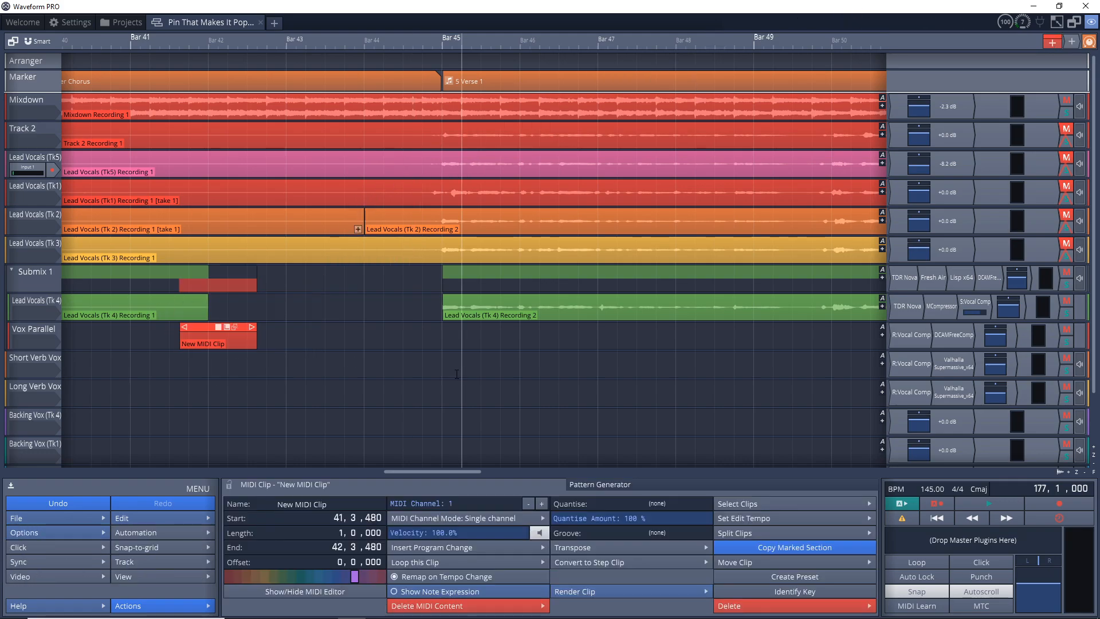
{"action": "key", "text": "Delete"}
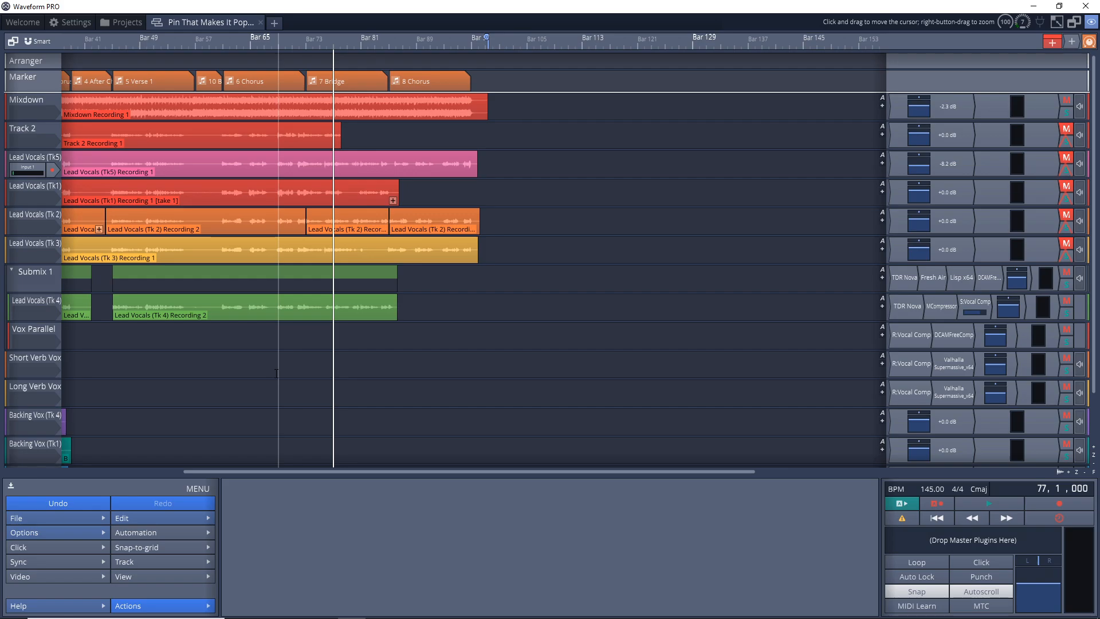
Consolidate the Lead Vocals (Tk 2) clips from bar 73 to the end into a single clip, and undo the consolidation
{"action": "left_click_drag", "start_coordinate": [310, 224], "coordinate": [480, 225]}
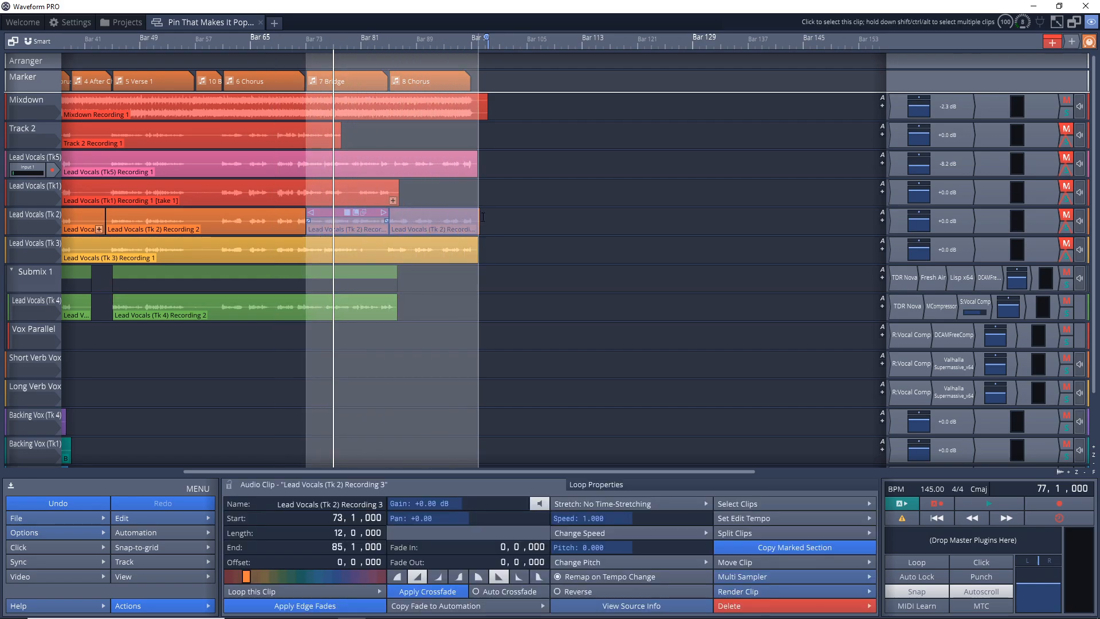
{"action": "right_click", "coordinate": [368, 229]}
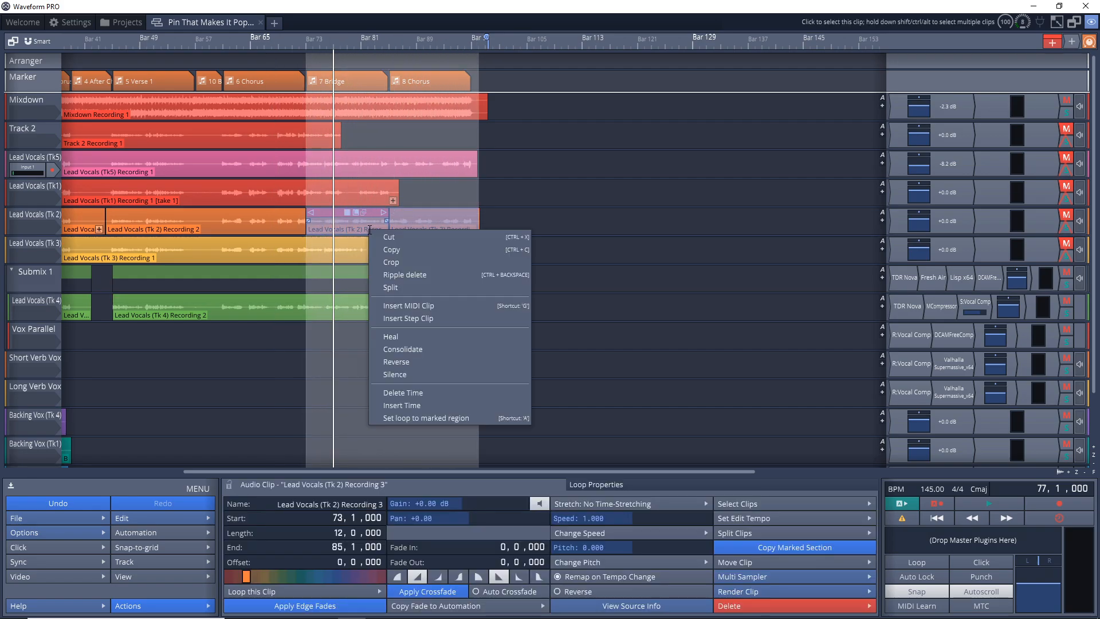
{"action": "left_click", "coordinate": [424, 347]}
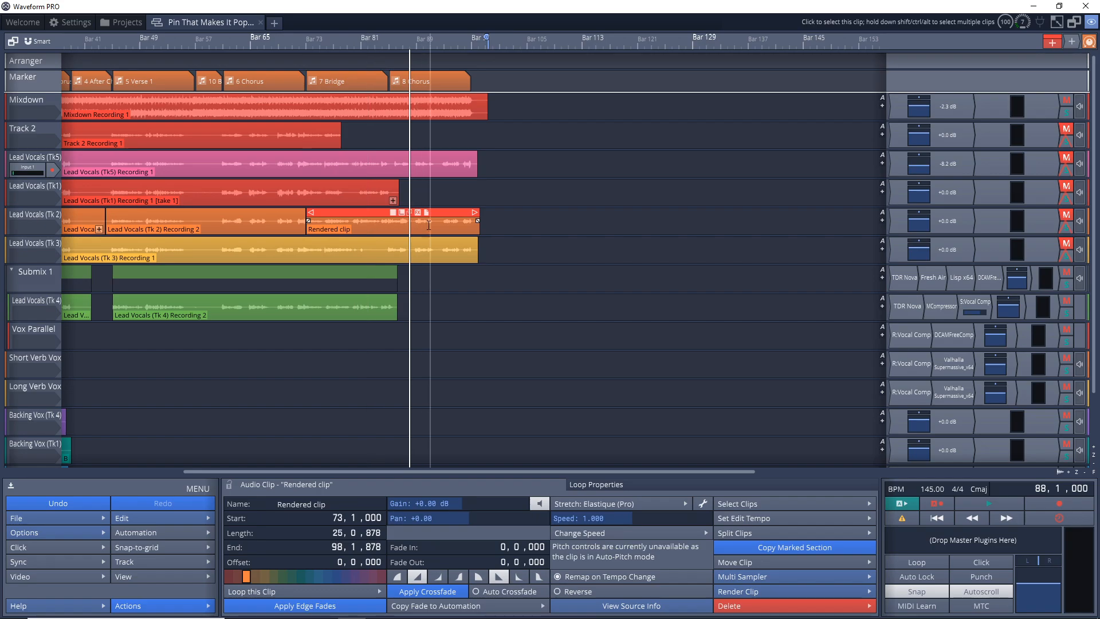
{"action": "key", "text": "ctrl+z"}
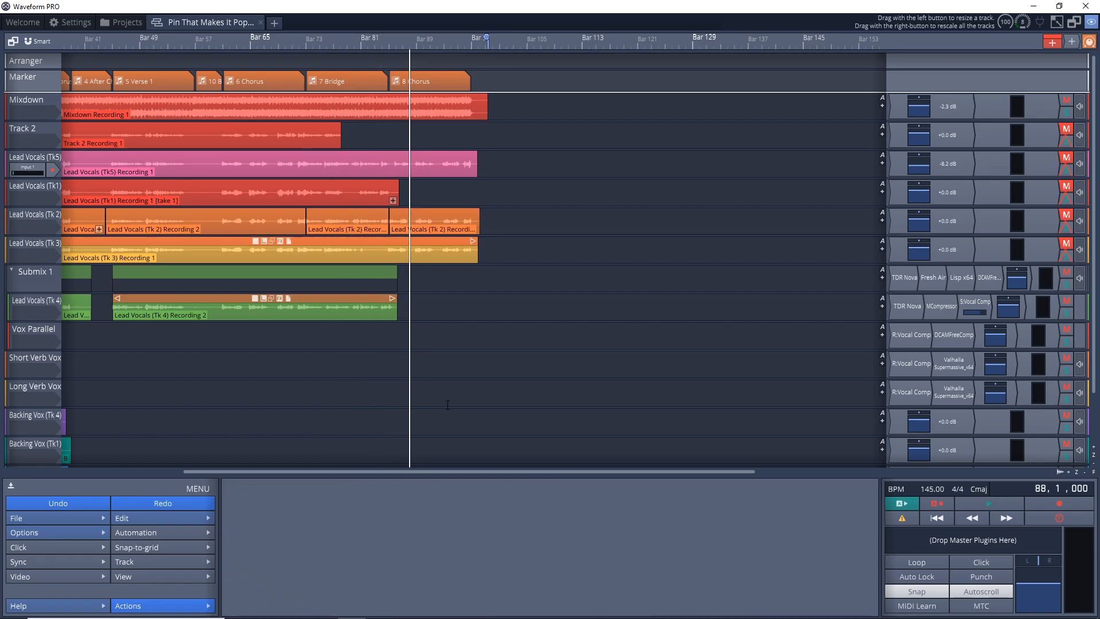
Mark the last two Lead Vocals (Tk 2) clips from bar 73 onward and set the loop to the marked region
{"action": "left_click", "coordinate": [303, 225]}
{"action": "mouse_move", "coordinate": [303, 225]}
{"action": "left_mouse_down"}
{"action": "mouse_move", "coordinate": [488, 227]}
{"action": "mouse_move", "coordinate": [479, 227]}
{"action": "left_mouse_up"}
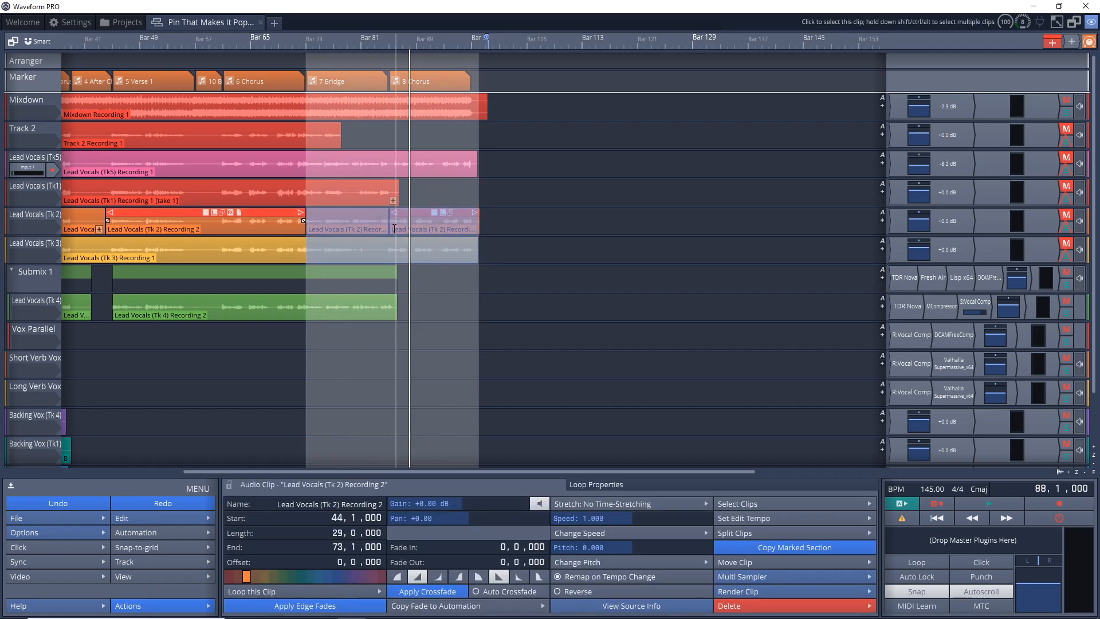
{"action": "right_click", "coordinate": [377, 226]}
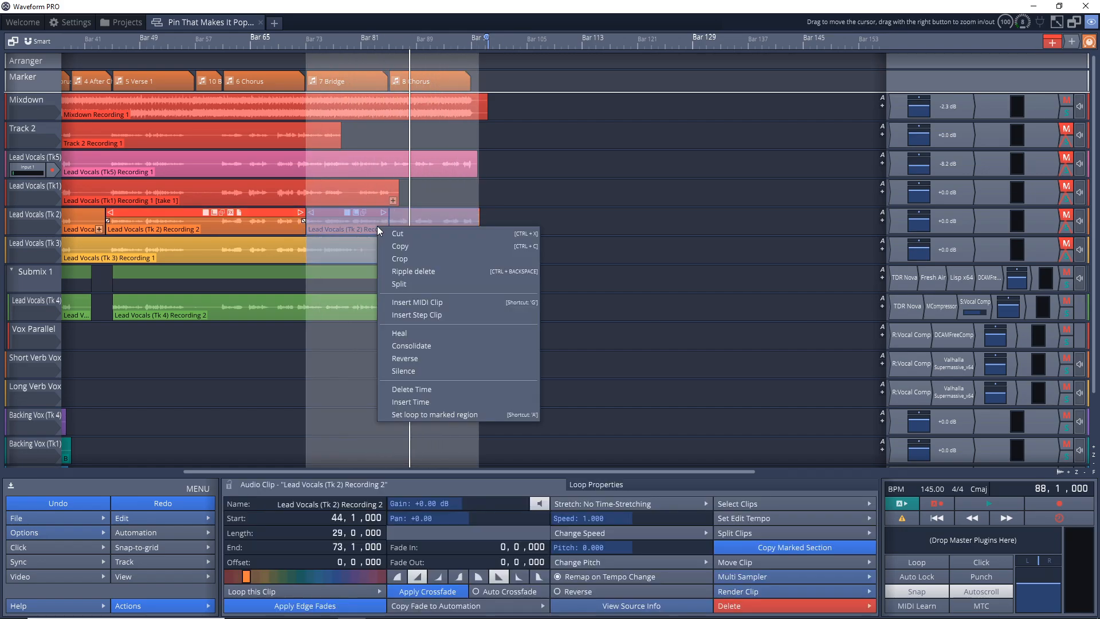
{"action": "left_click", "coordinate": [401, 414]}
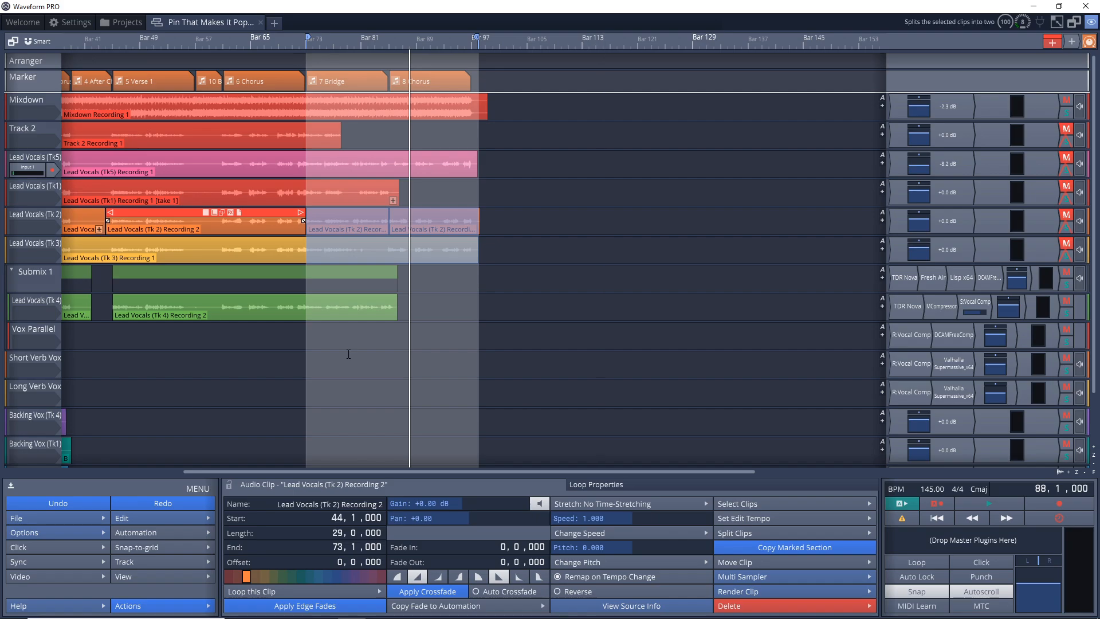
{"action": "left_click", "coordinate": [923, 559]}
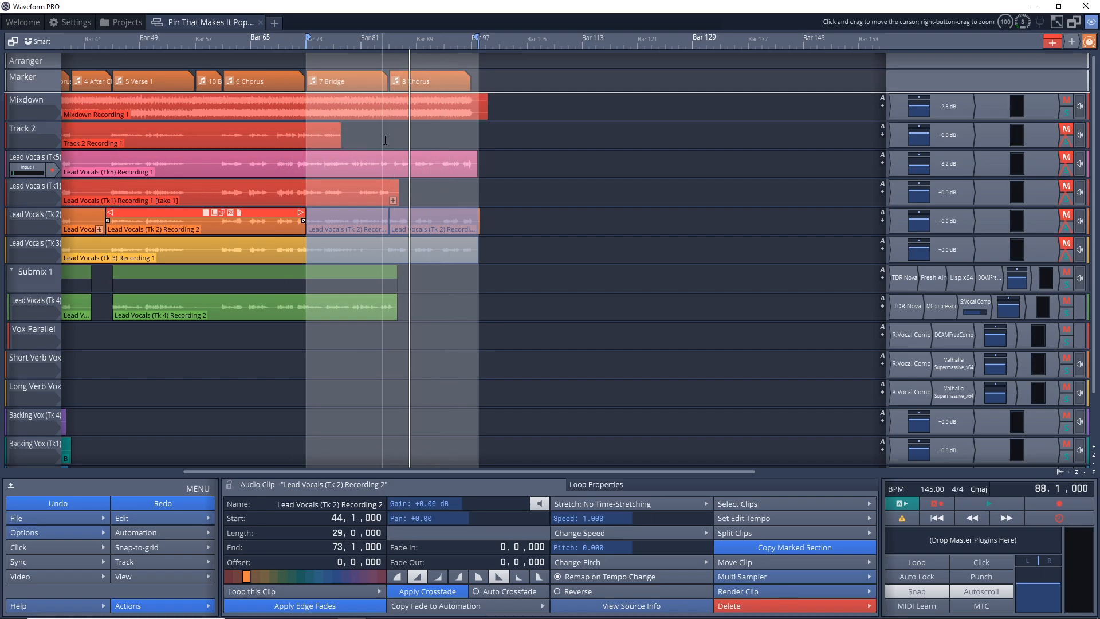
Inspect the context options of the marked region and of the timeline ruler without applying any
{"action": "right_click", "coordinate": [375, 249]}
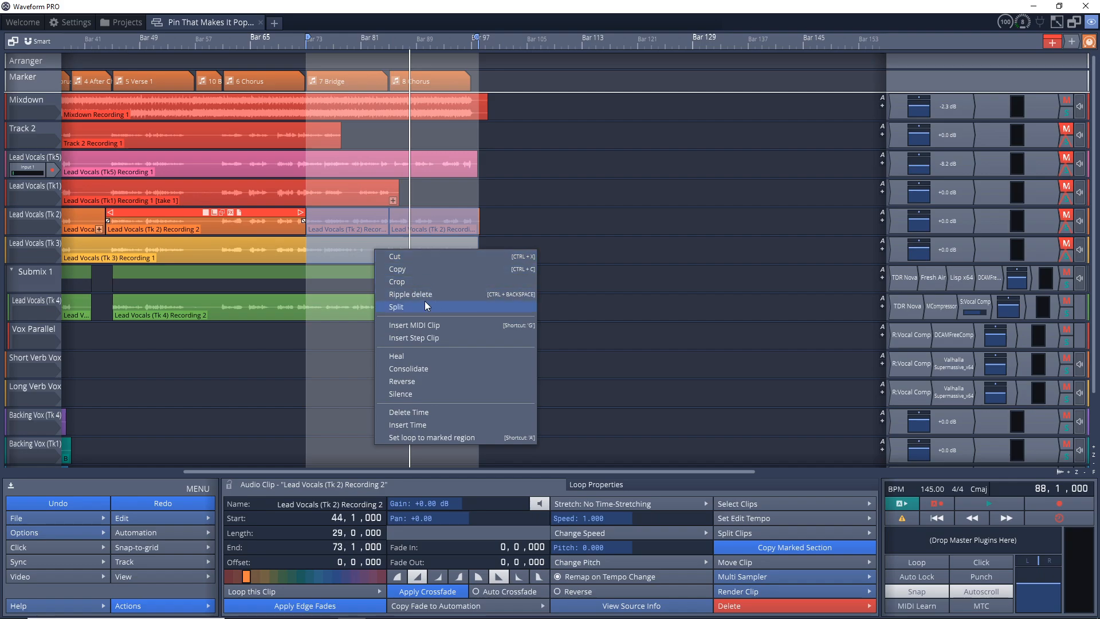
{"action": "left_click", "coordinate": [279, 367]}
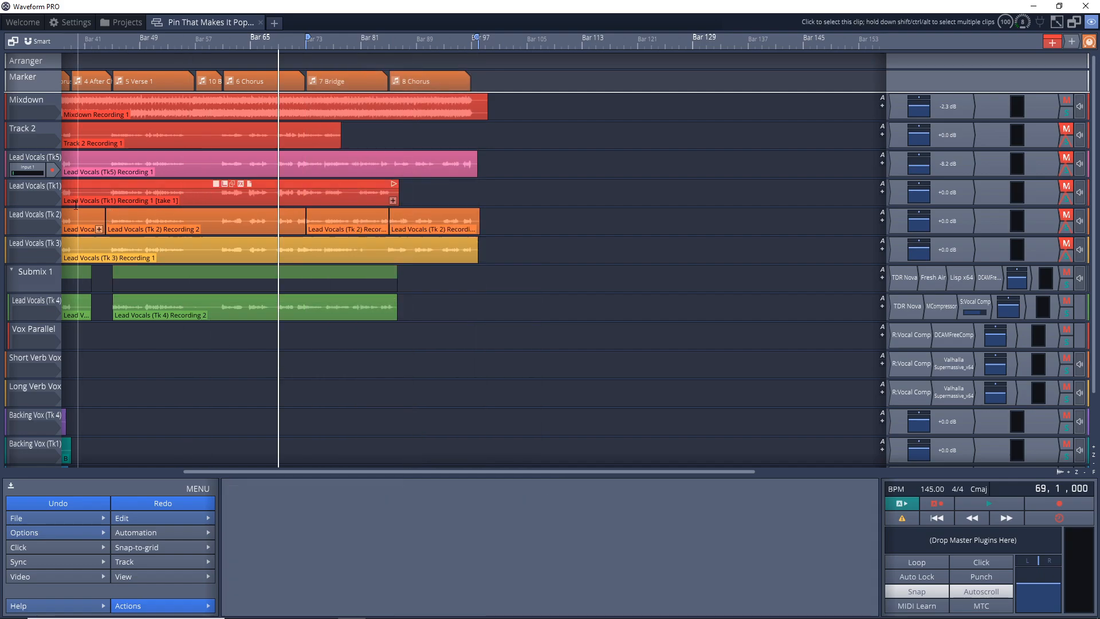
{"action": "right_click", "coordinate": [203, 44]}
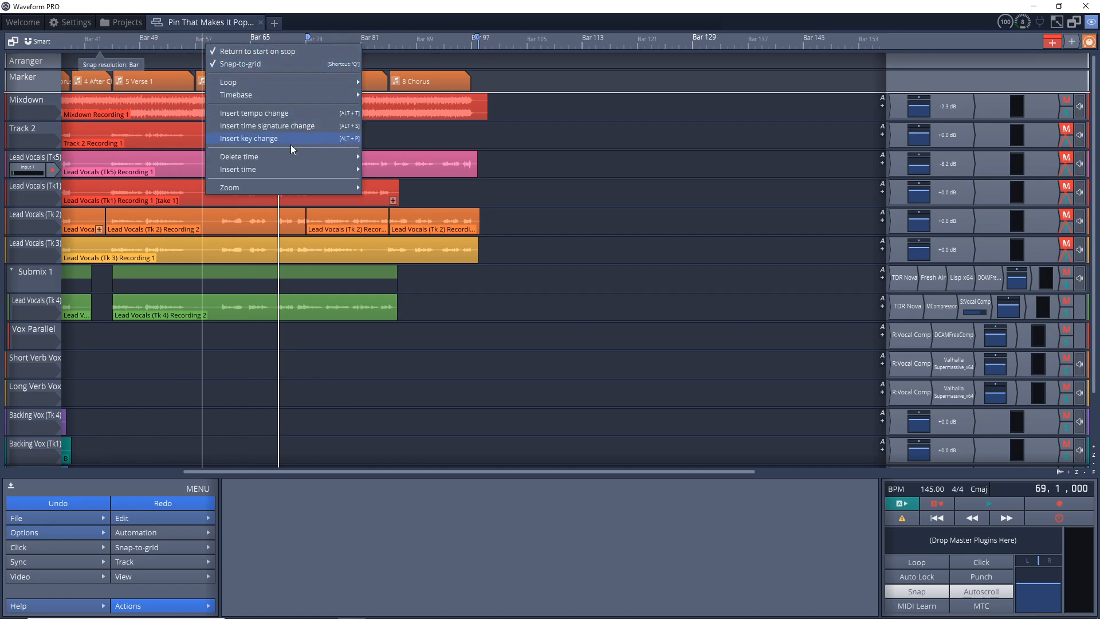
{"action": "left_click", "coordinate": [175, 372]}
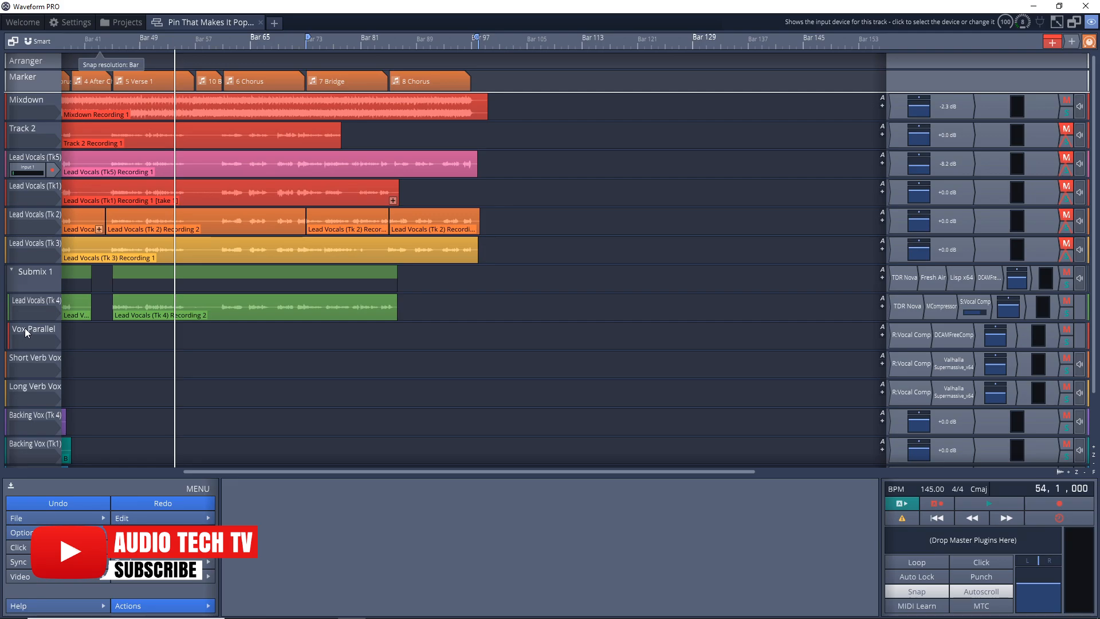
Inspect the context options of the Lead Vocals (Tk 4) track and the properties of the Vox Parallel track's input
{"action": "right_click", "coordinate": [32, 298]}
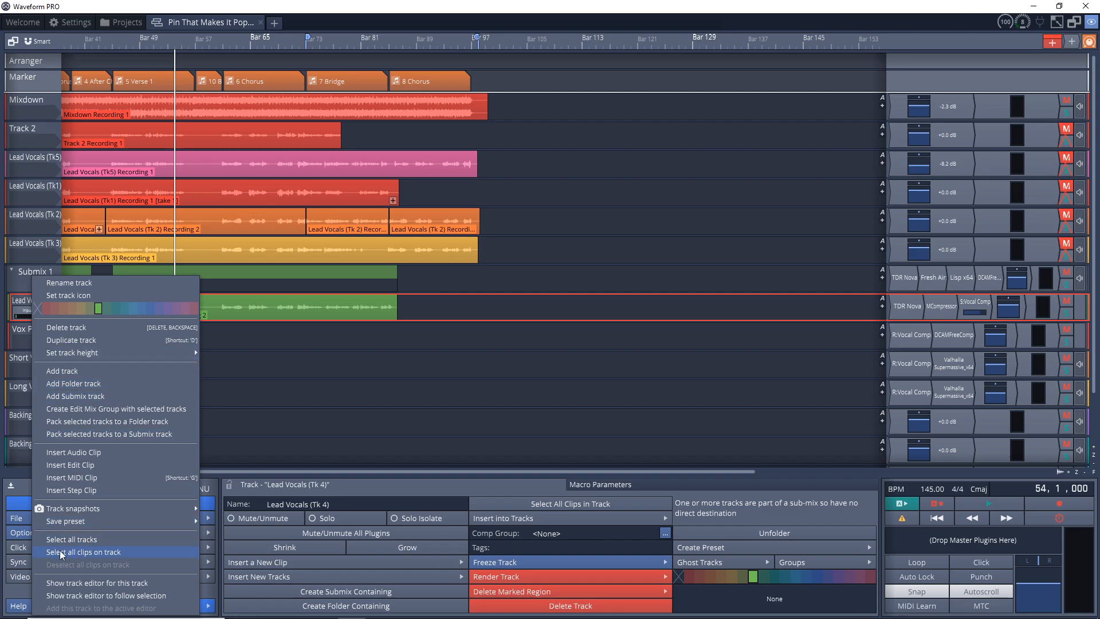
{"action": "left_click", "coordinate": [272, 376]}
{"action": "left_click", "coordinate": [272, 377]}
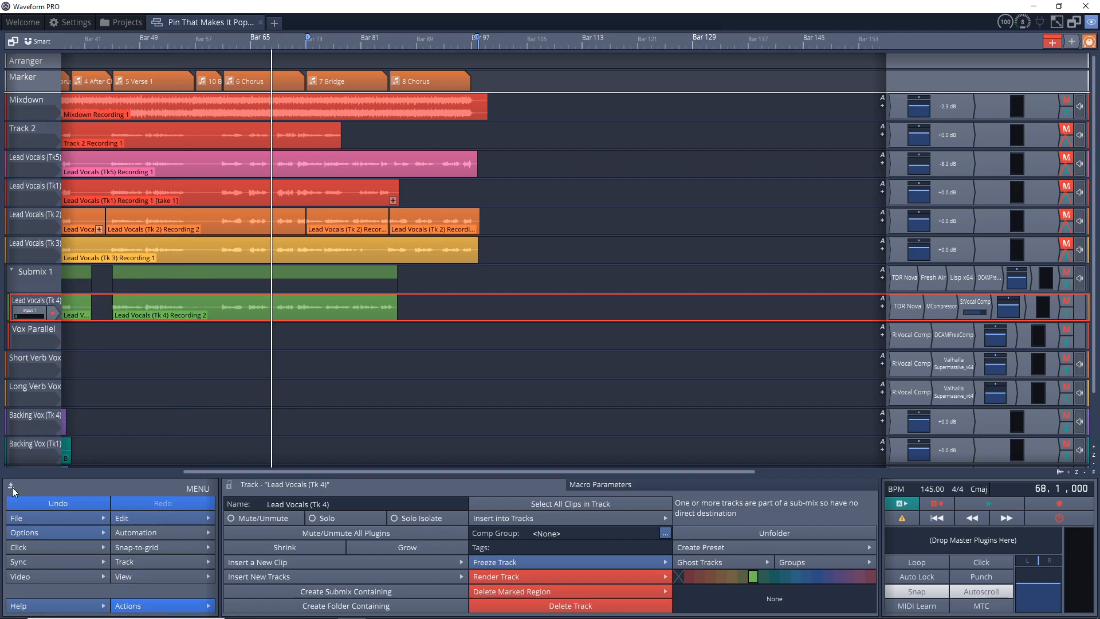
{"action": "double_click", "coordinate": [250, 339]}
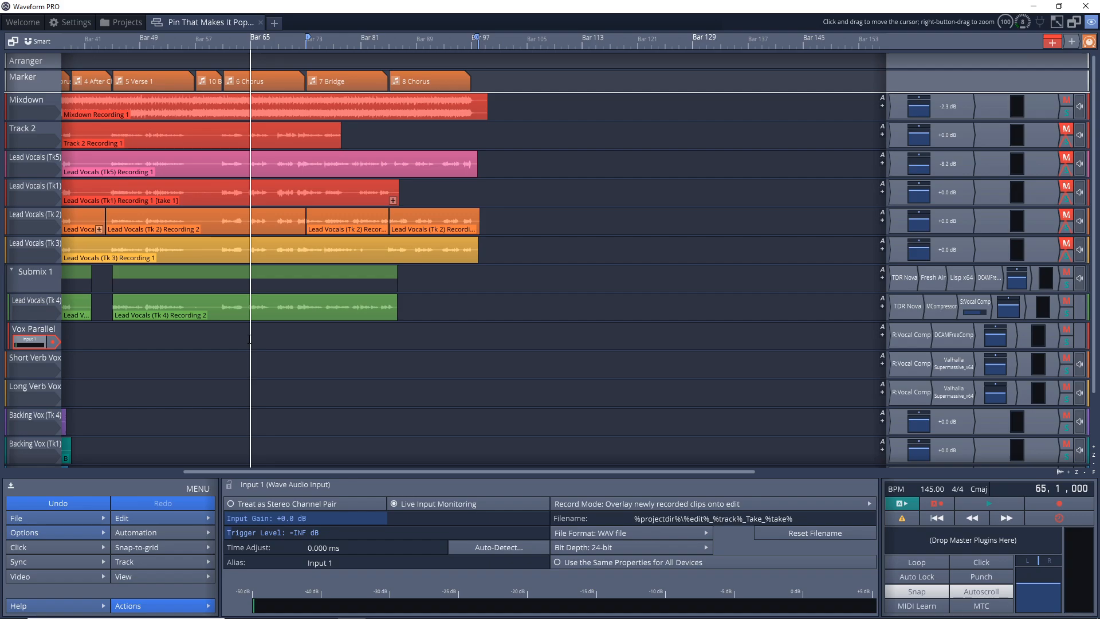
{"action": "left_click", "coordinate": [182, 355]}
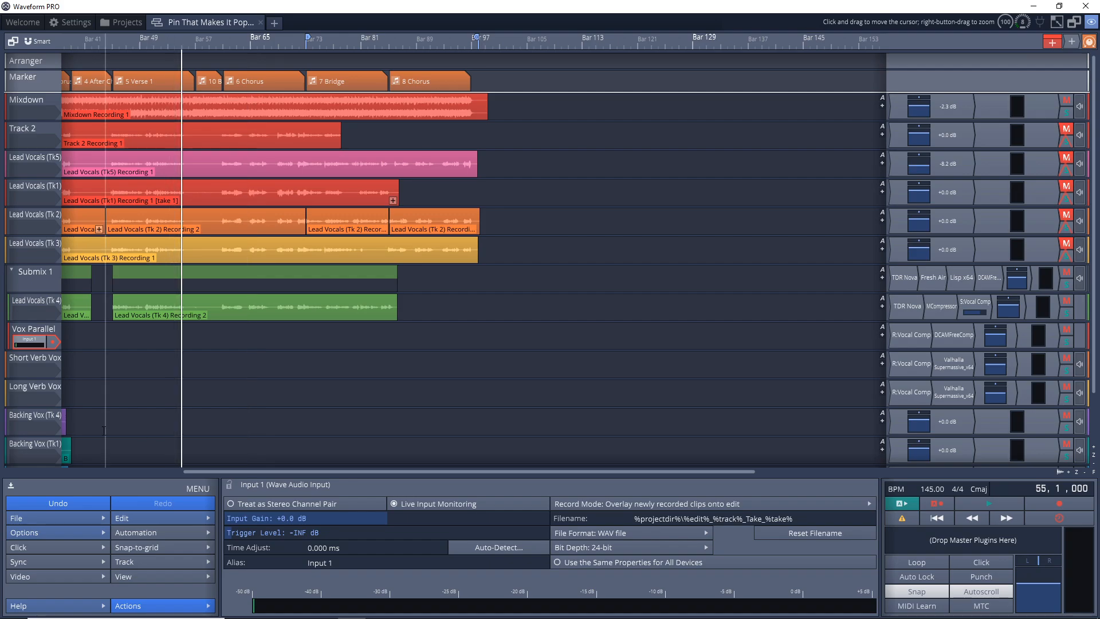
Collapse the lower controls to the compact bar and show the MIDI Typing window over the tracks
{"action": "left_click", "coordinate": [11, 487]}
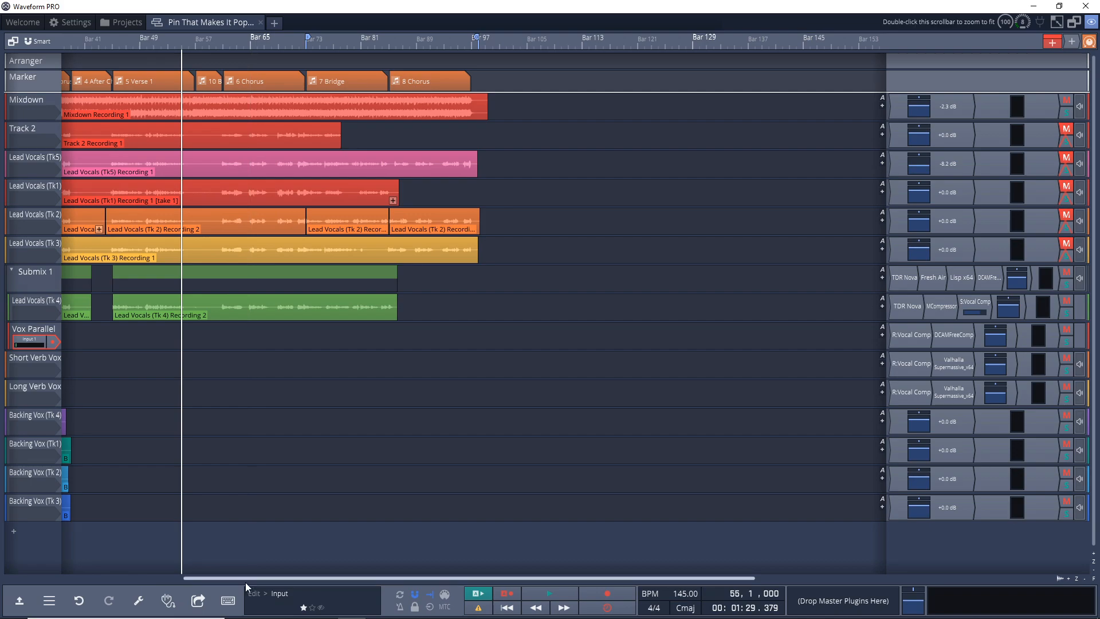
{"action": "left_click", "coordinate": [228, 600]}
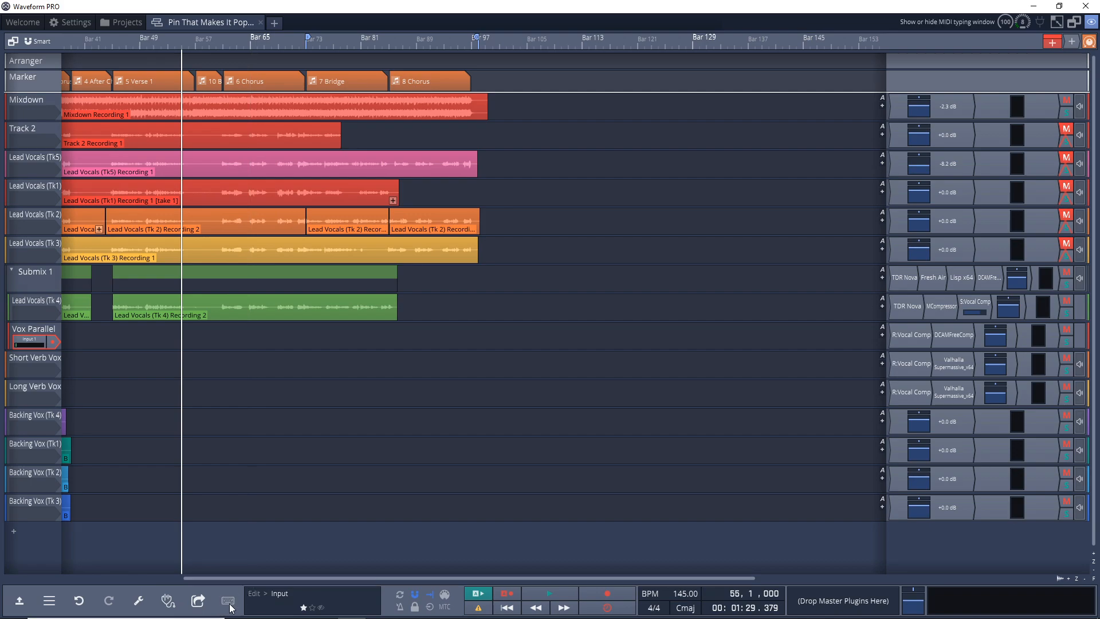
{"action": "left_click_drag", "start_coordinate": [387, 195], "coordinate": [393, 218]}
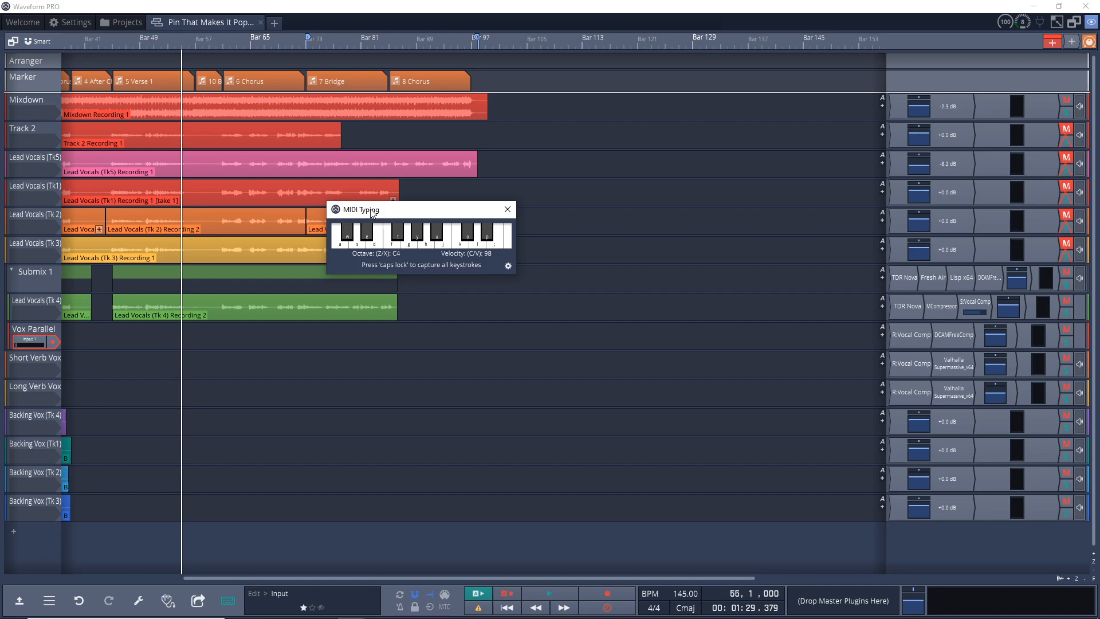
Play a short series of notes with the MIDI Typing keyboard and set its octave to C5
{"action": "key", "text": "d"}
{"action": "key", "text": "f"}
{"action": "key", "text": "s"}
{"action": "key", "text": "f"}
{"action": "key", "text": "g"}
{"action": "key", "text": "d"}
{"action": "key", "text": "f"}
{"action": "key", "text": "d"}
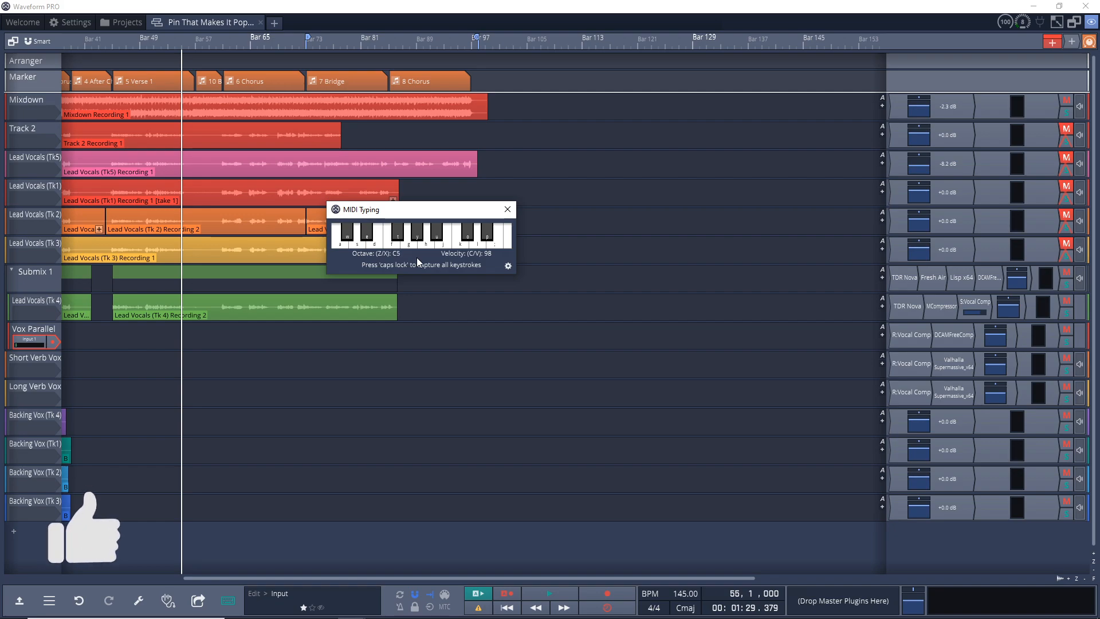
{"action": "key", "text": "z"}
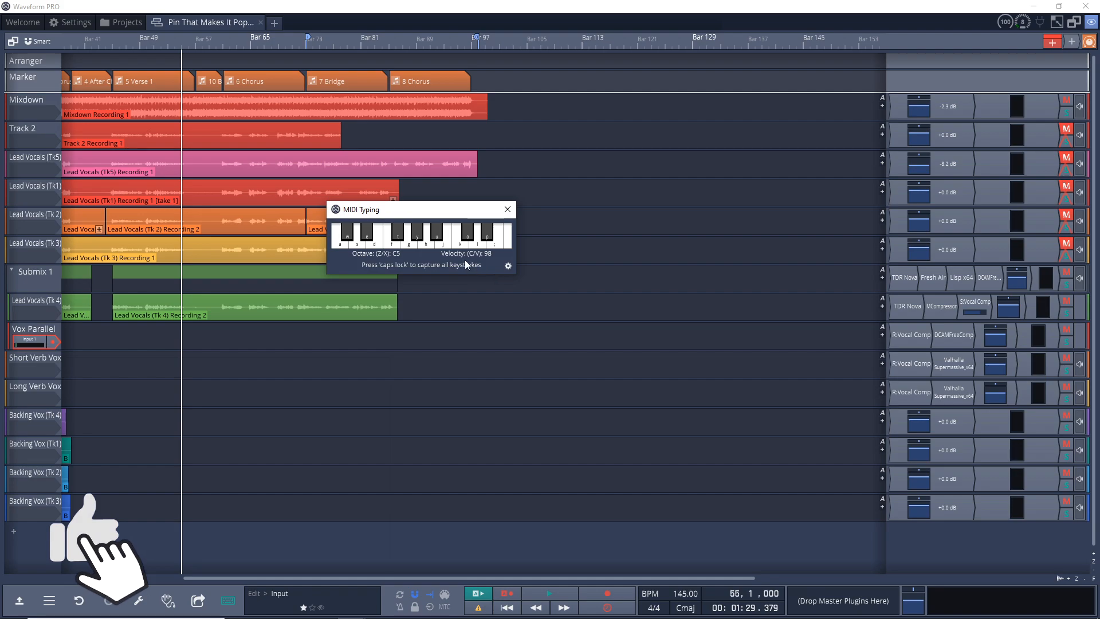
Review the note-to-key assignments in the MIDI Typing settings and close the window
{"action": "left_click", "coordinate": [507, 266]}
{"action": "scroll", "coordinate": [441, 252], "scroll_direction": "down", "scroll_amount": 4}
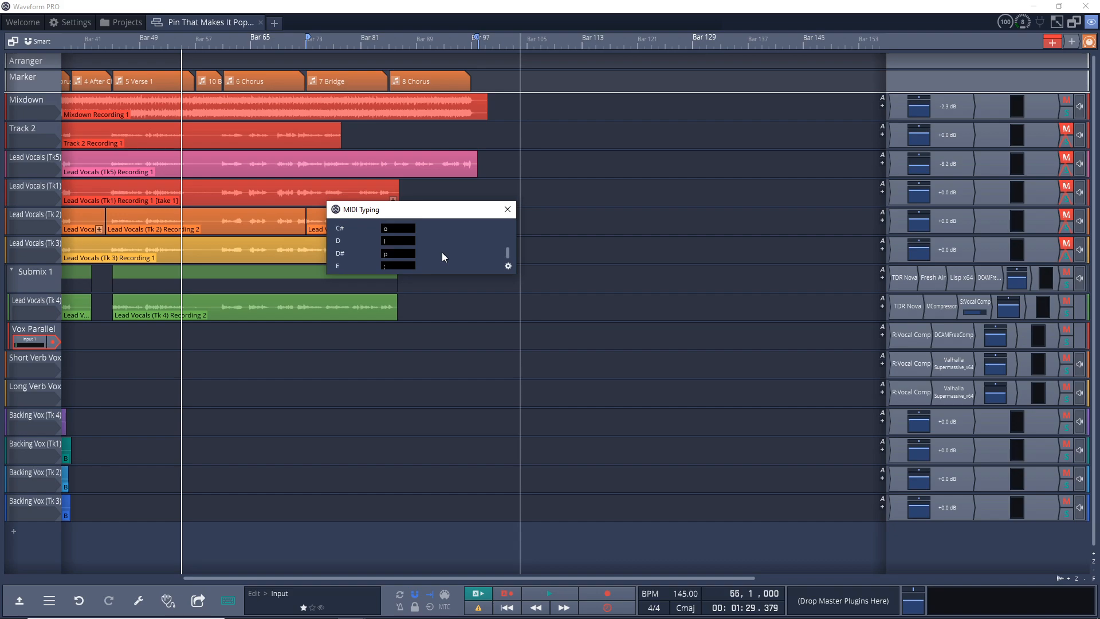
{"action": "scroll", "coordinate": [442, 252], "scroll_direction": "up", "scroll_amount": 4}
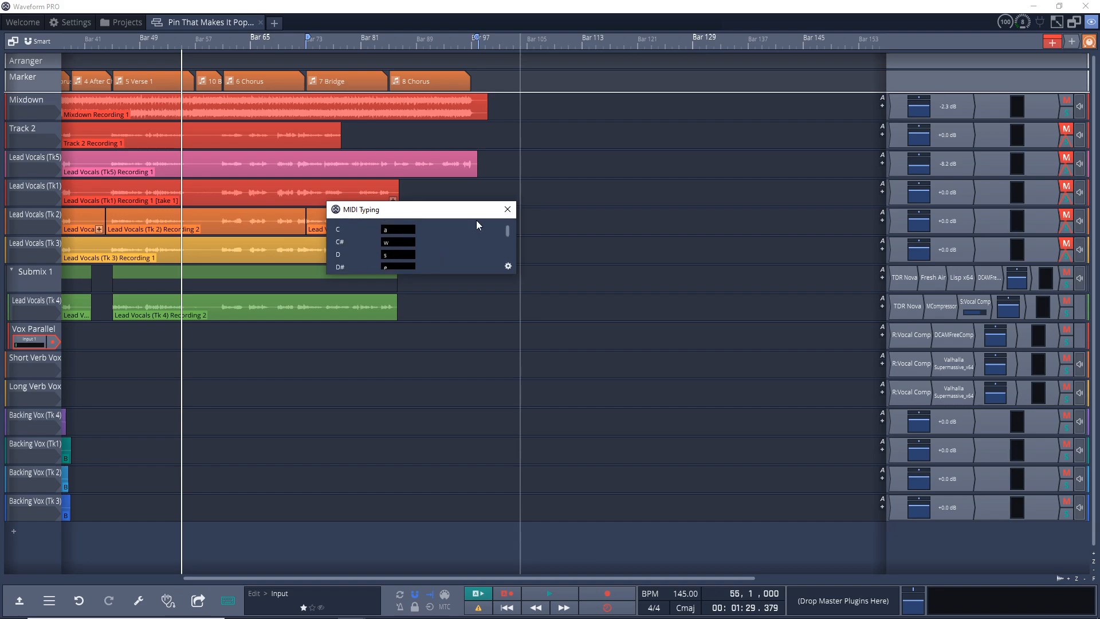
{"action": "scroll", "coordinate": [482, 249], "scroll_direction": "down", "scroll_amount": 4}
{"action": "left_click", "coordinate": [228, 600]}
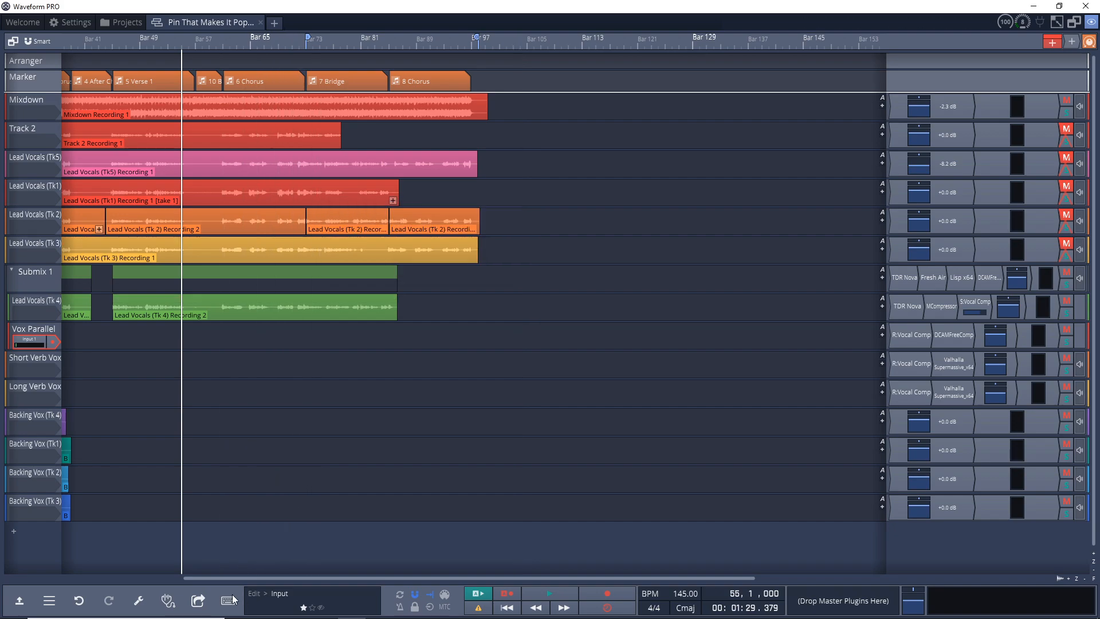
Expand the lower controls to full size, and show the MIDI Typing window from the view options and close it again
{"action": "left_click", "coordinate": [19, 602]}
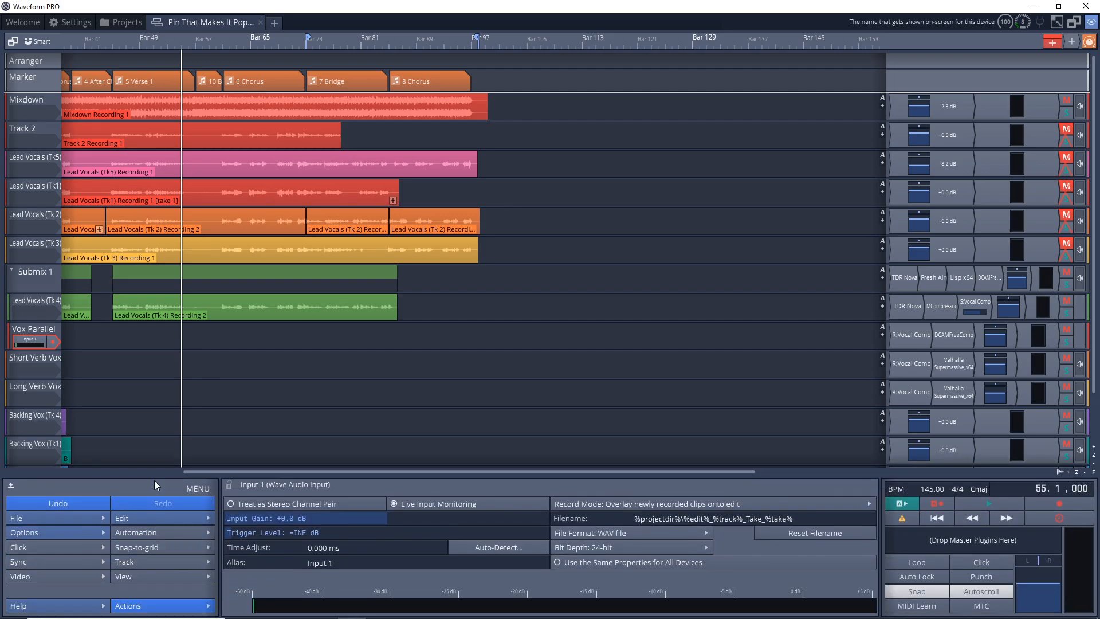
{"action": "left_click", "coordinate": [143, 576]}
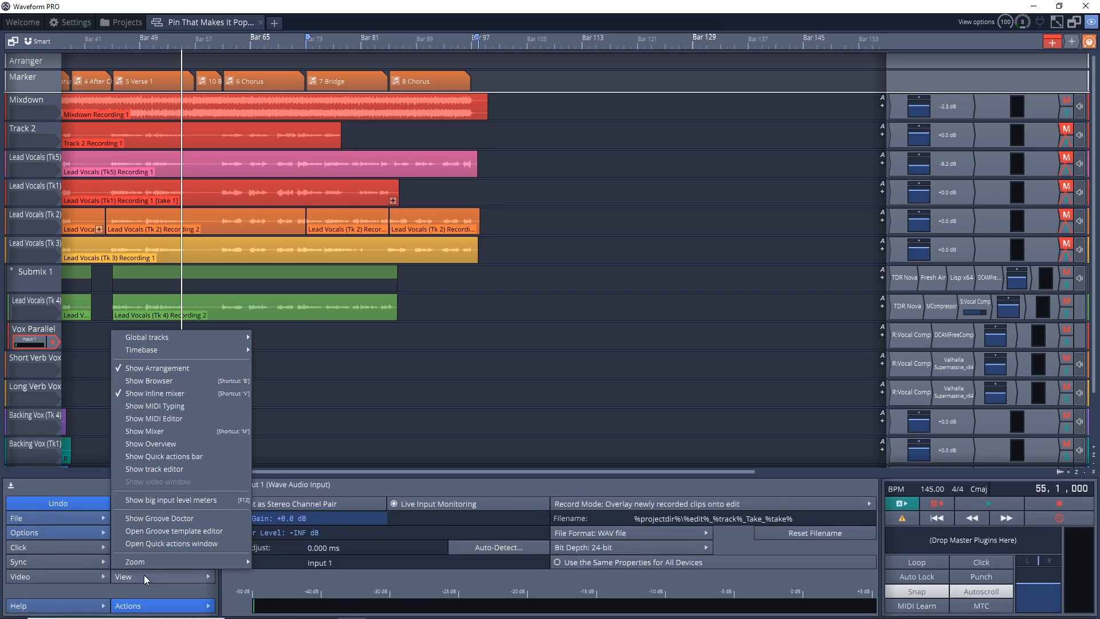
{"action": "left_click", "coordinate": [169, 406]}
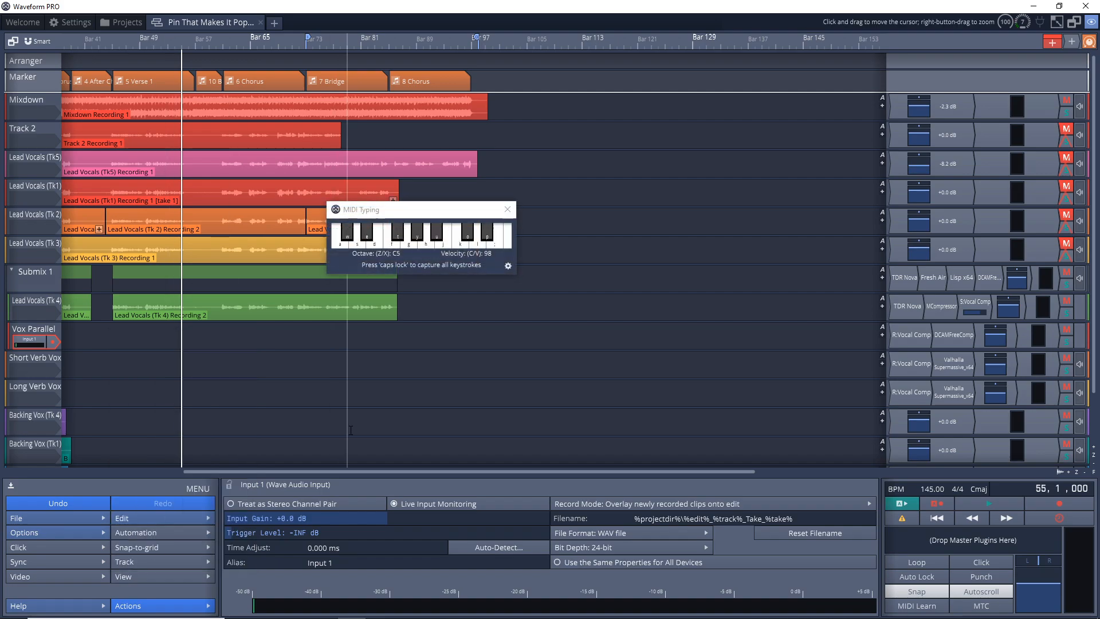
{"action": "left_click", "coordinate": [508, 209]}
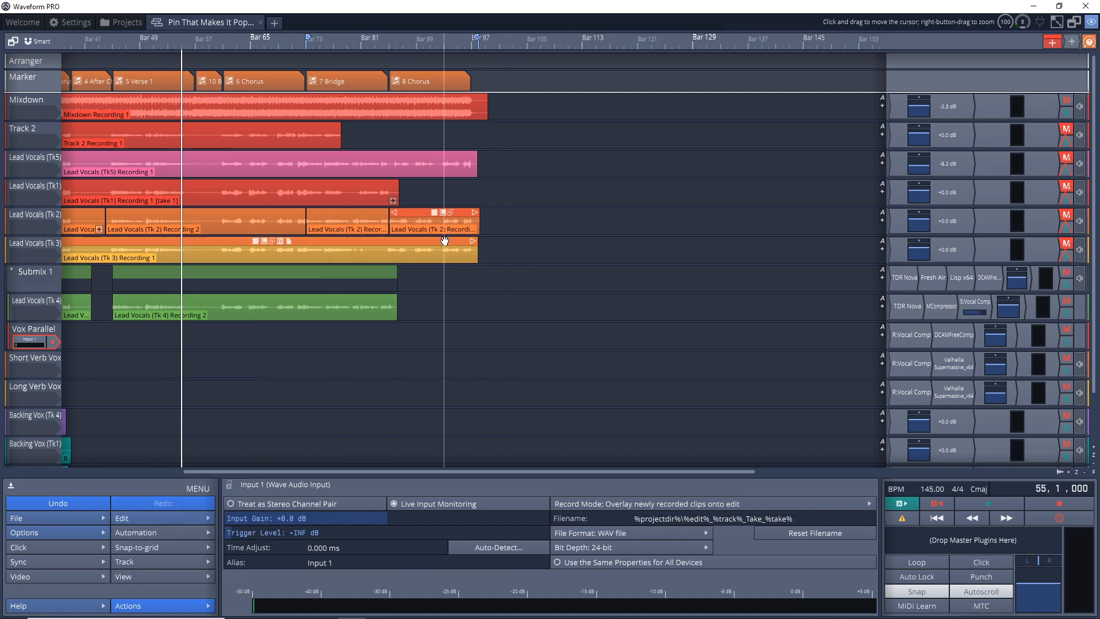
{"action": "left_click", "coordinate": [390, 396]}
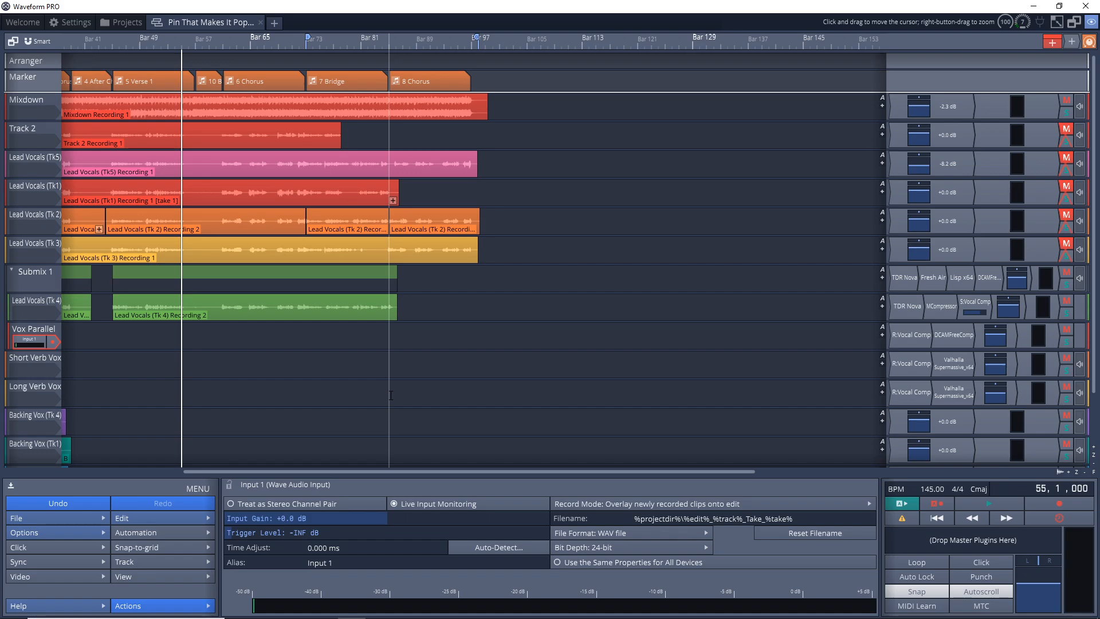